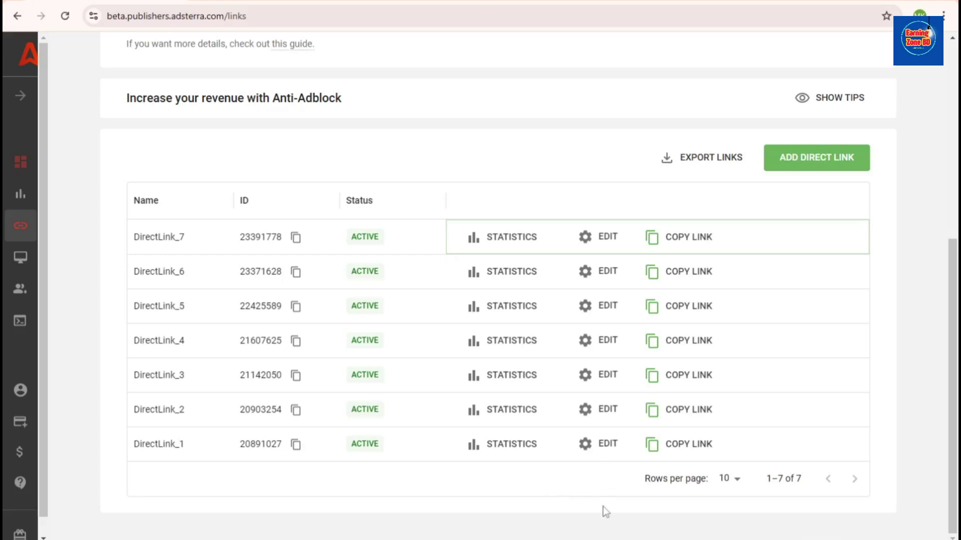
- Switch to the browser window showing Medium and copy the medium.com address
mouse_move(600, 539)
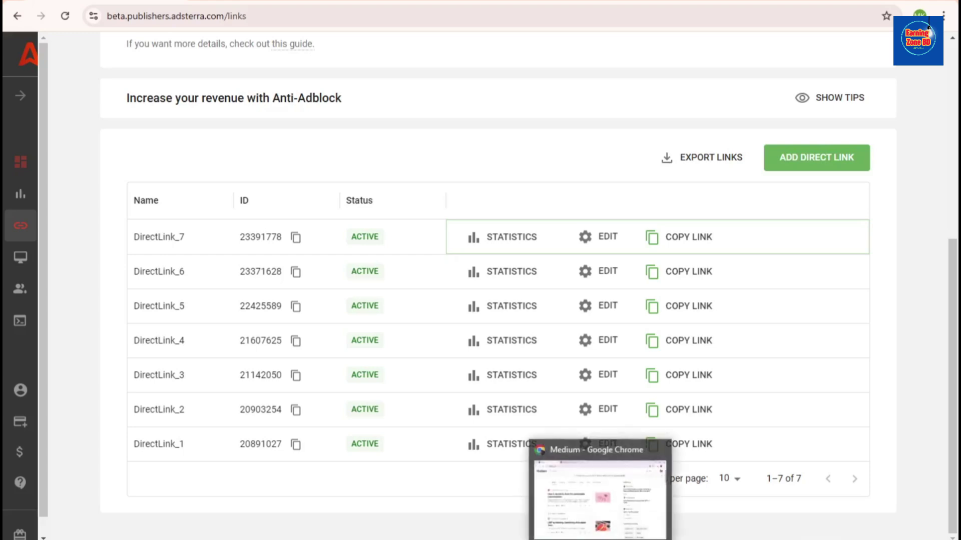
click(600, 500)
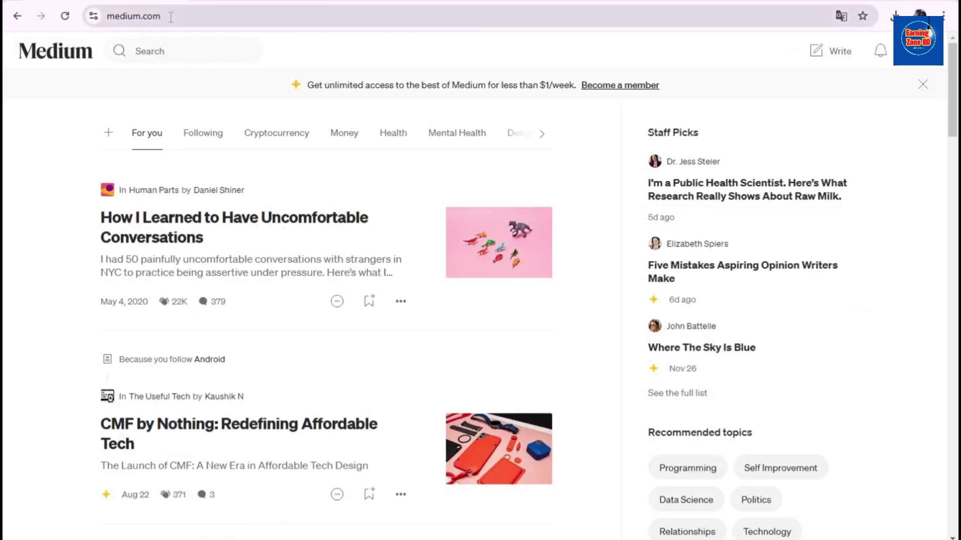
click(171, 16)
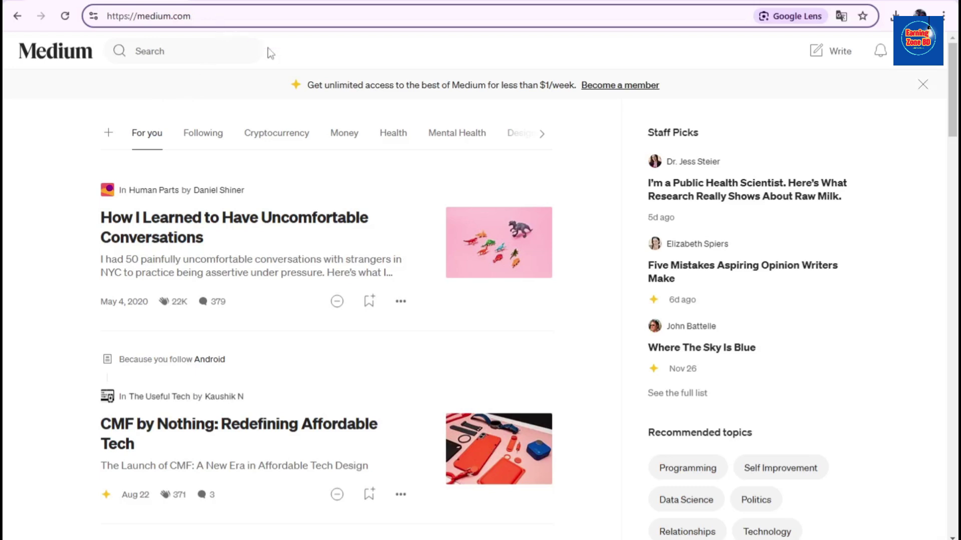
click(284, 53)
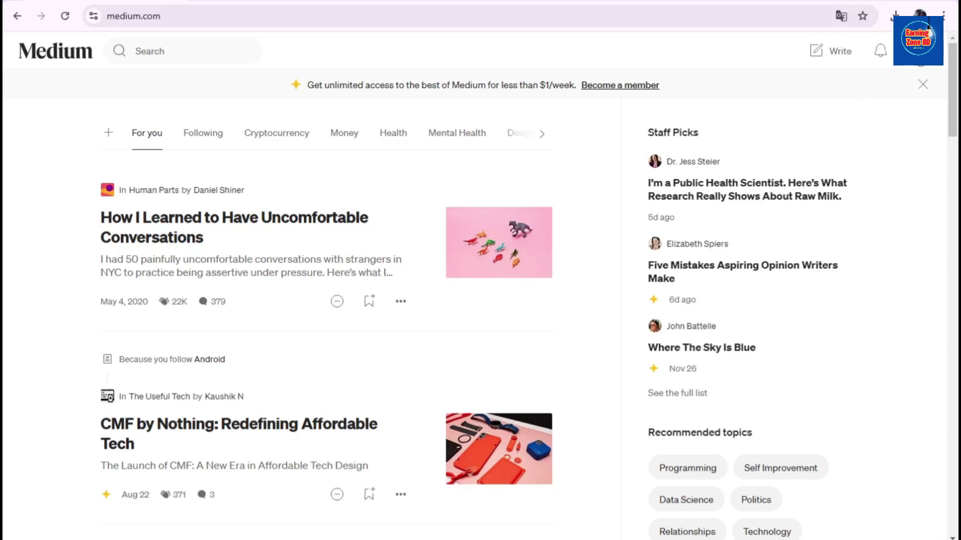
click(176, 20)
key(ctrl+c)
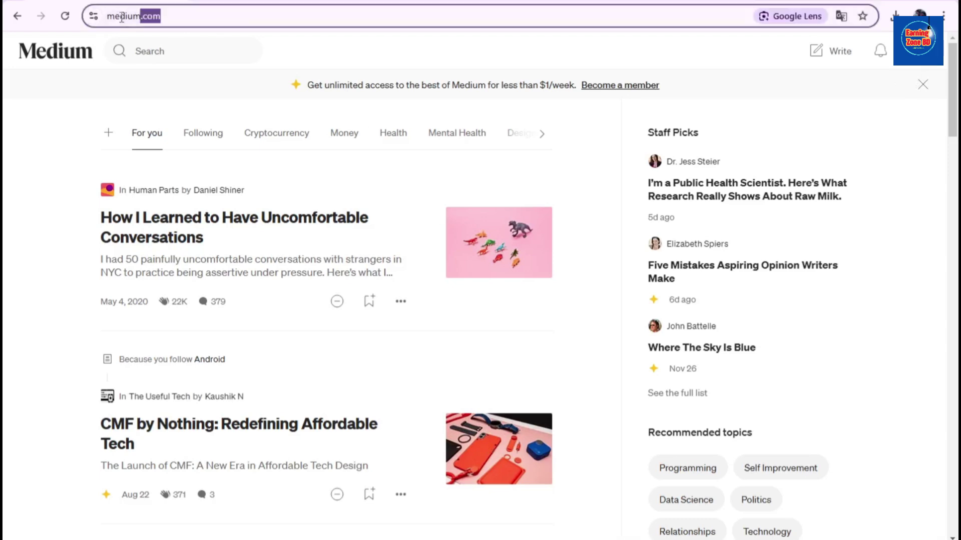
- Load medium.com in a new tab of the browser window that holds Adsterra
mouse_move(632, 539)
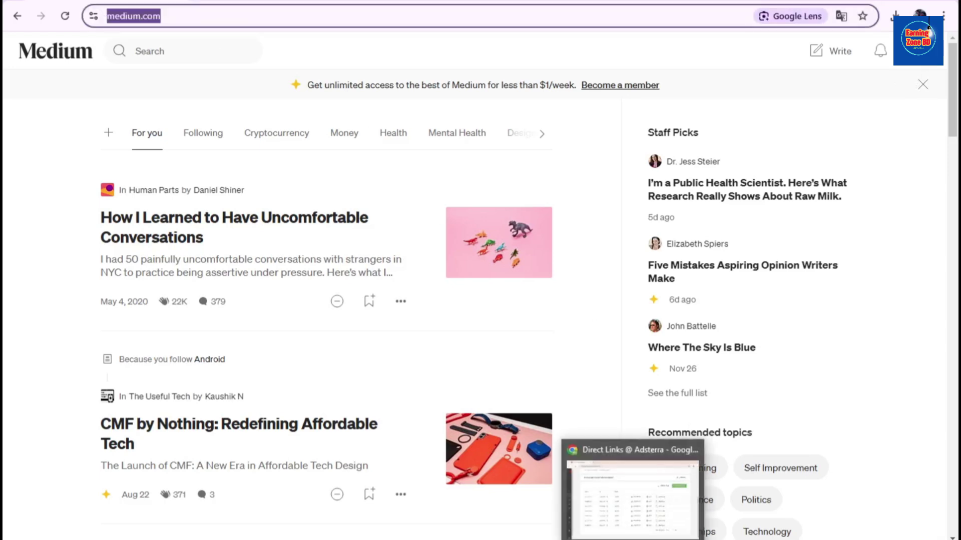
key(ctrl+t)
click(178, 12)
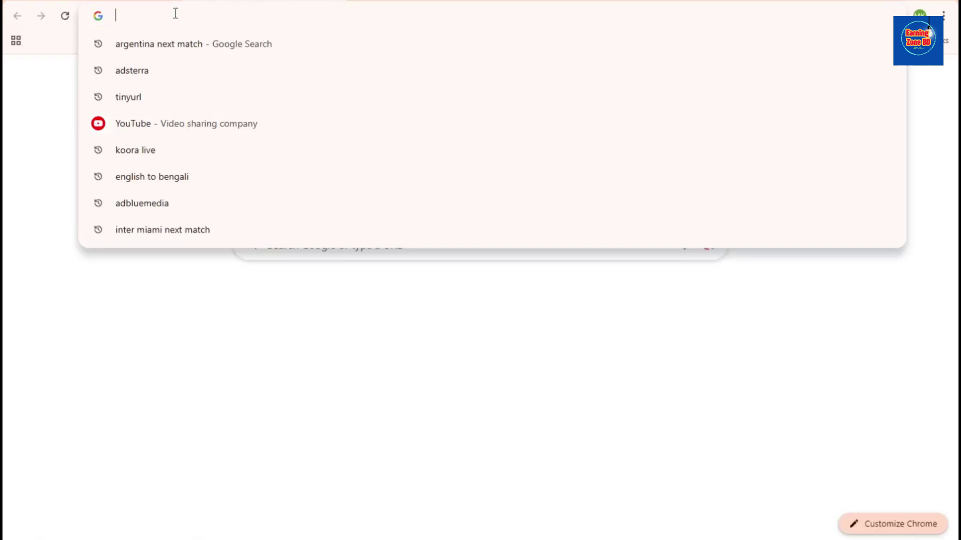
key(ctrl+v)
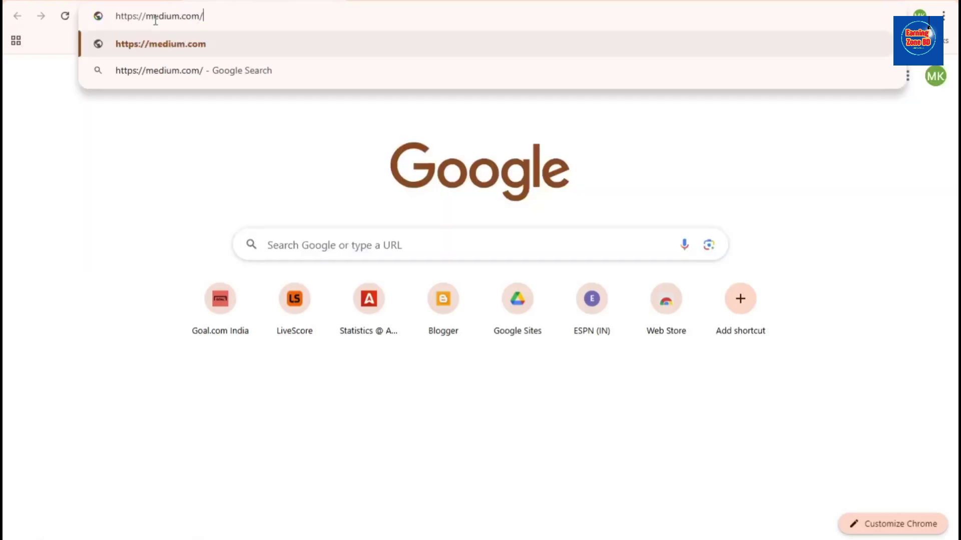
click(207, 43)
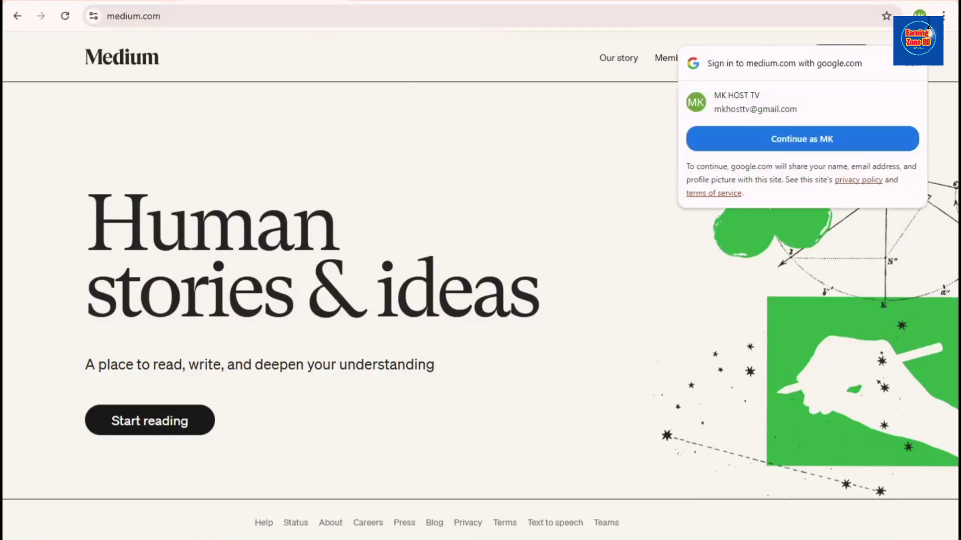
- Dismiss the Google account prompt and start joining Medium with the Google sign-up option
click(911, 64)
click(828, 65)
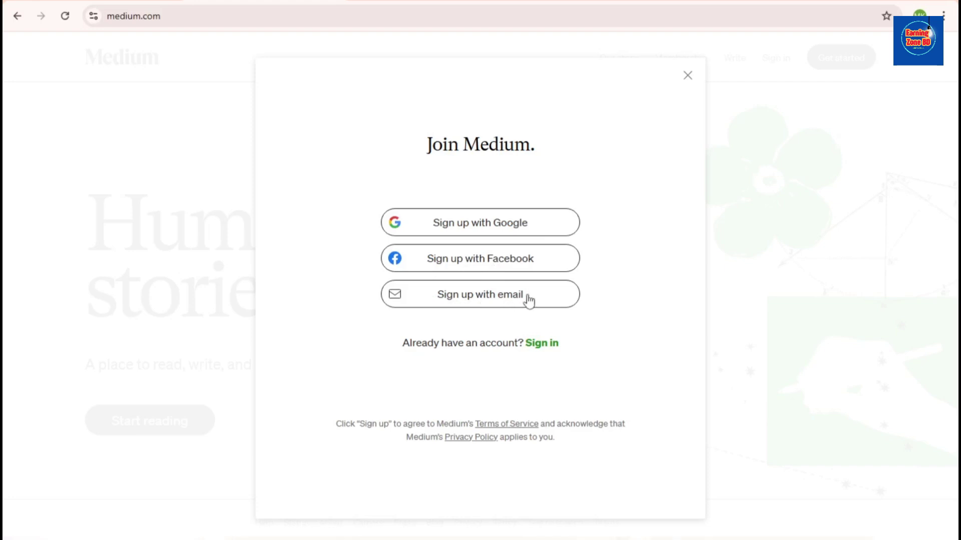
click(472, 230)
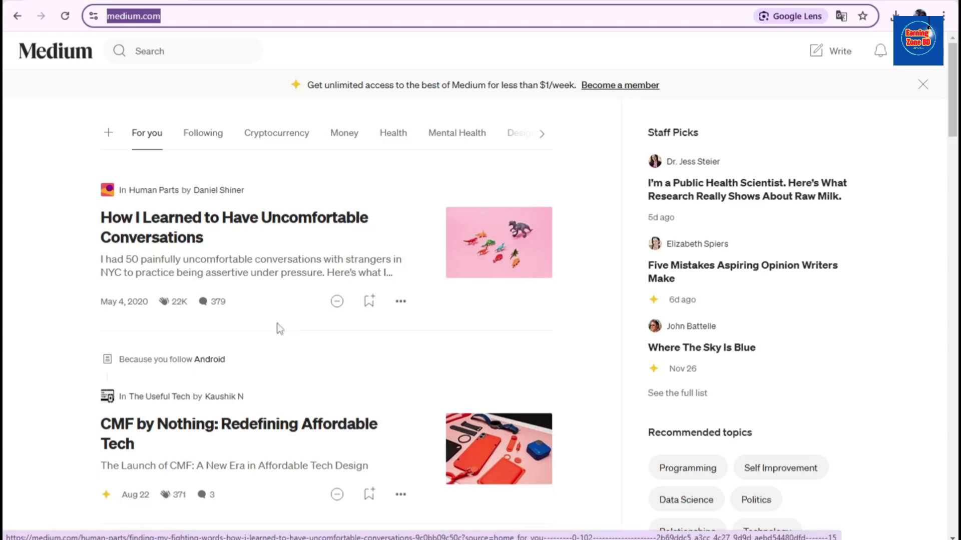
- View the account's profile page in the signed-in Medium window and return to the home feed
click(929, 24)
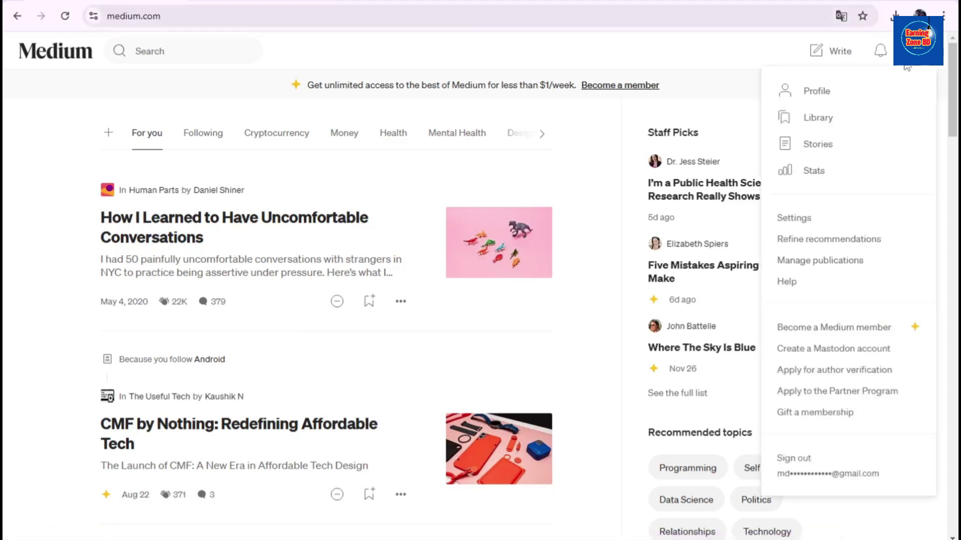
click(848, 89)
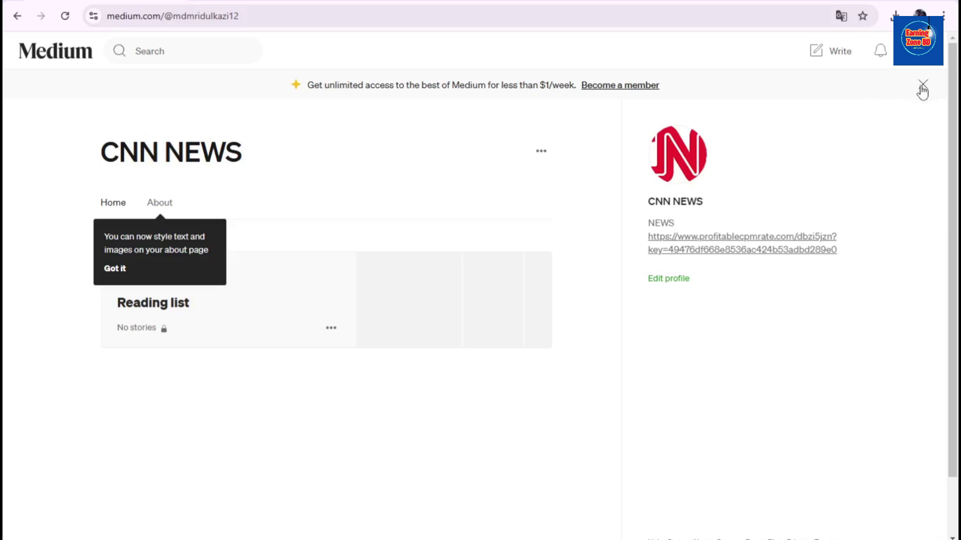
click(82, 53)
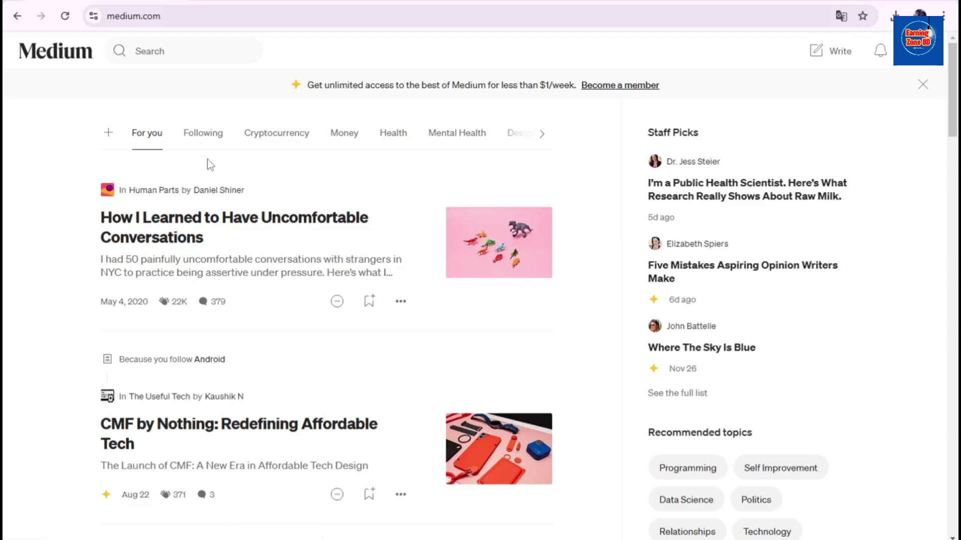
- Look through Medium's suggested publications and topics to follow, and go back to the home page
click(106, 133)
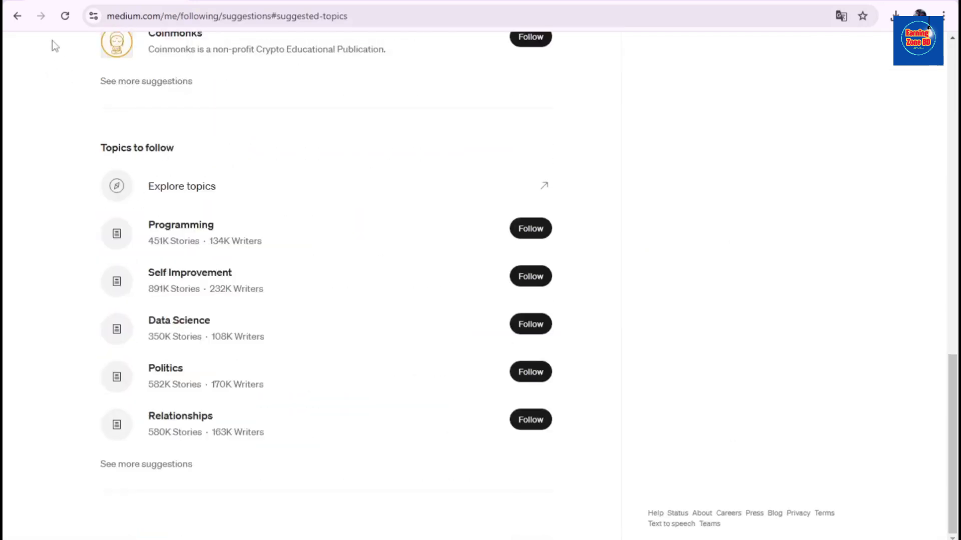
scroll(216, 135, up, 5)
click(55, 51)
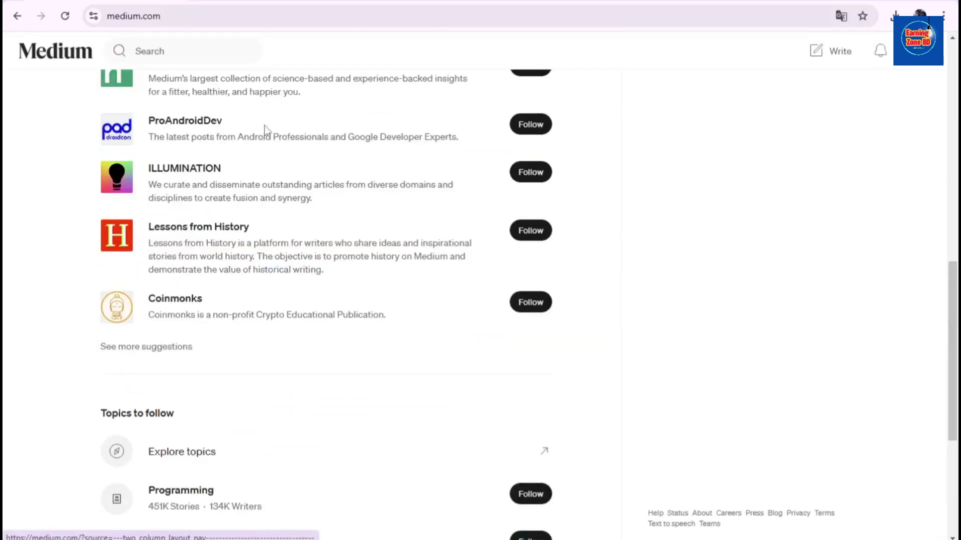
- Start a new Medium story and open CNN's Global Business article about Trump and Fed chairman Jerome Powell
click(821, 54)
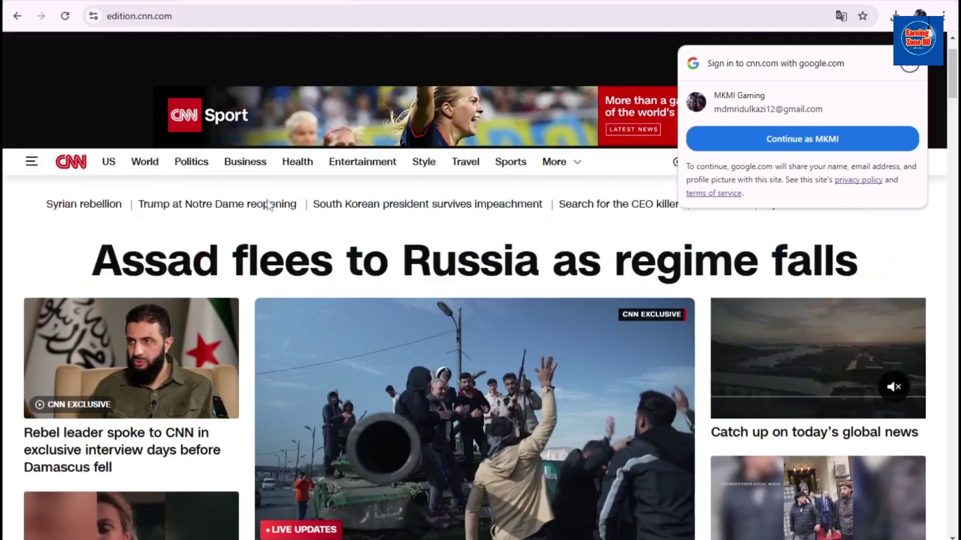
scroll(268, 266, down, 15)
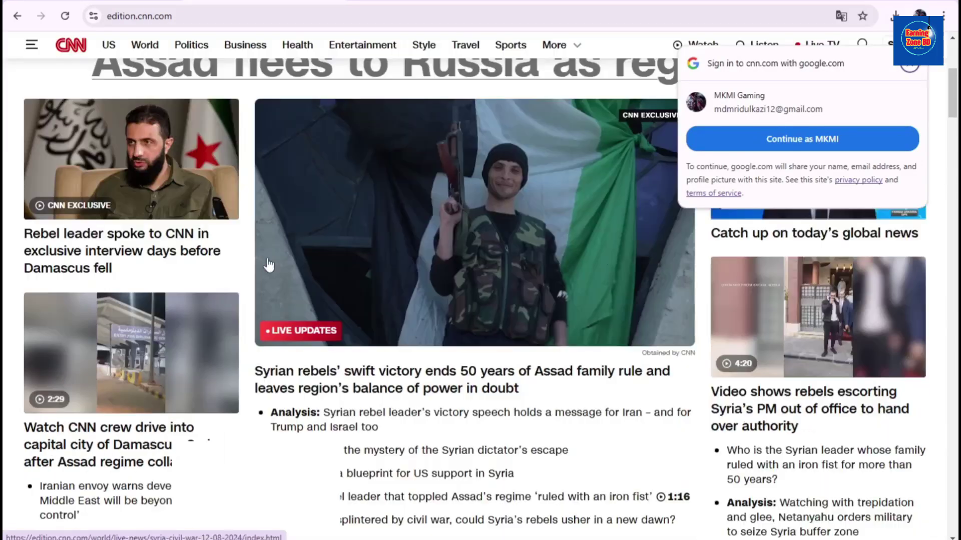
scroll(264, 321, down, 4)
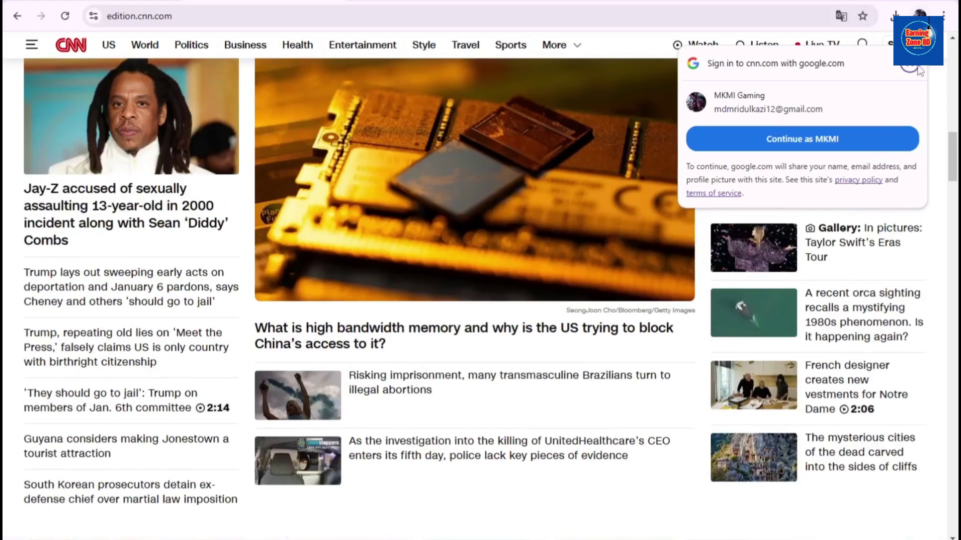
scroll(469, 294, down, 10)
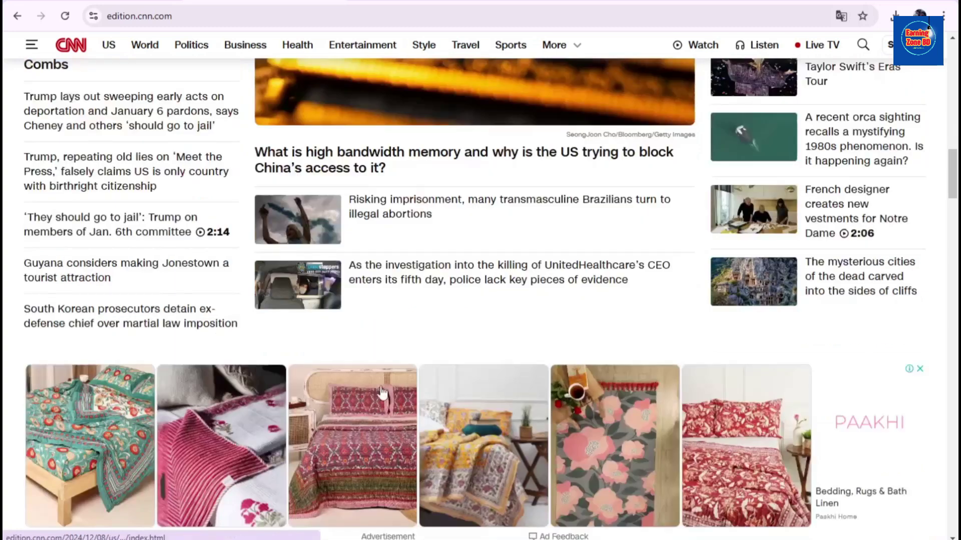
scroll(310, 500, down, 10)
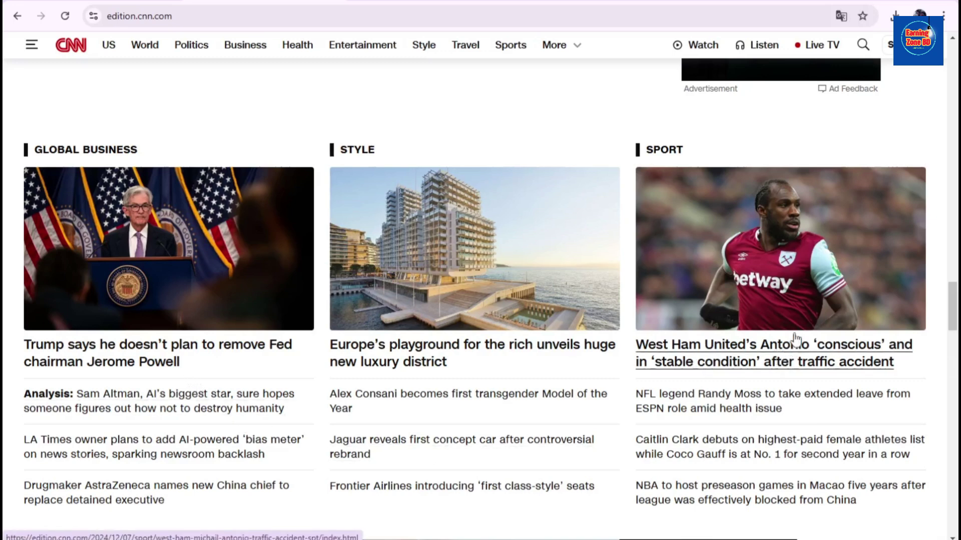
click(74, 356)
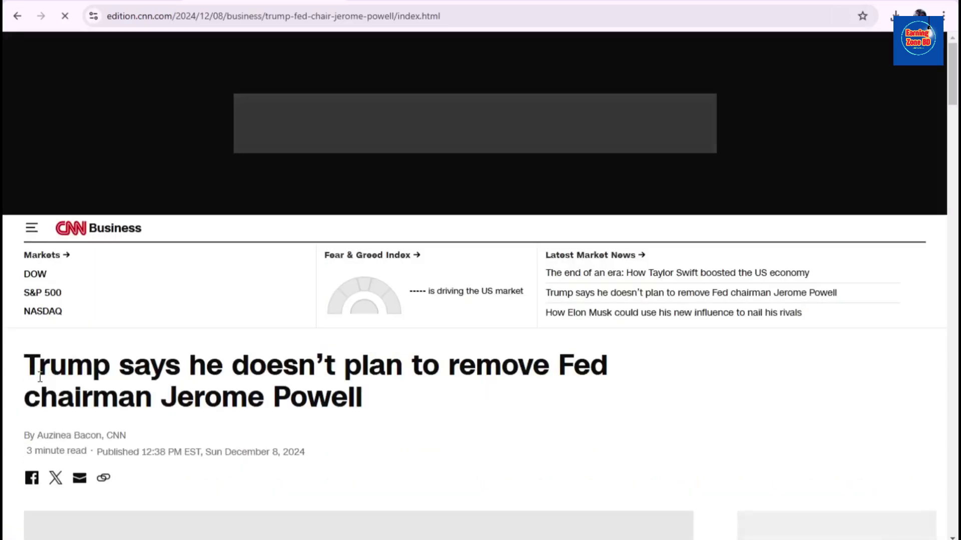
- Copy the CNN headline "Trump says he doesn’t plan to remove Fed chairman Jerome Powell" into the Medium story's title
drag(86, 373, 366, 405)
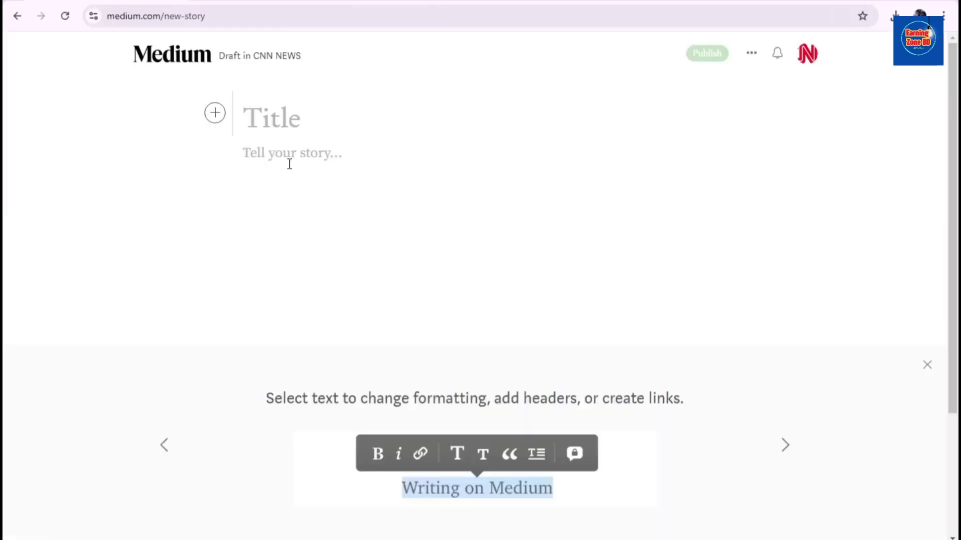
text(Trump says he doesn’t plan to remove Fed chairman Jerome Powell)
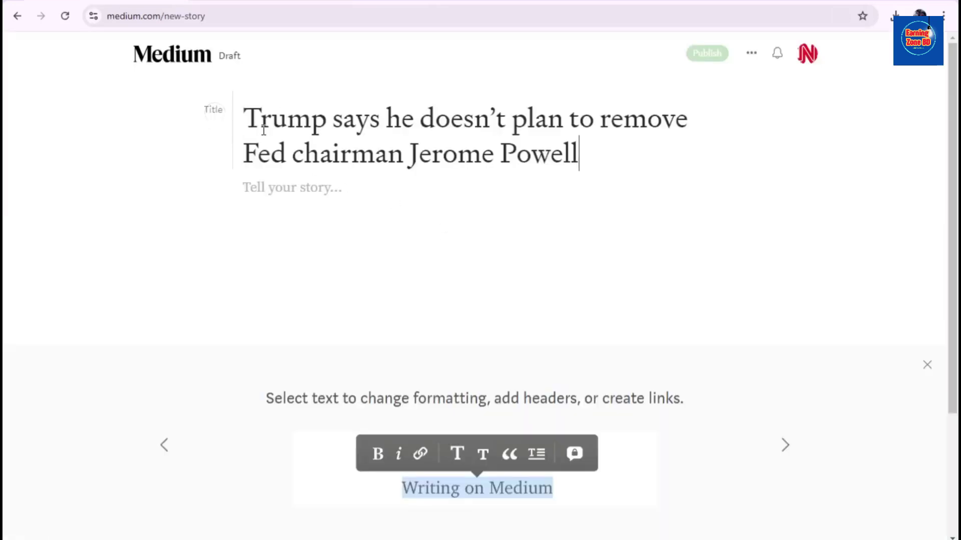
click(294, 189)
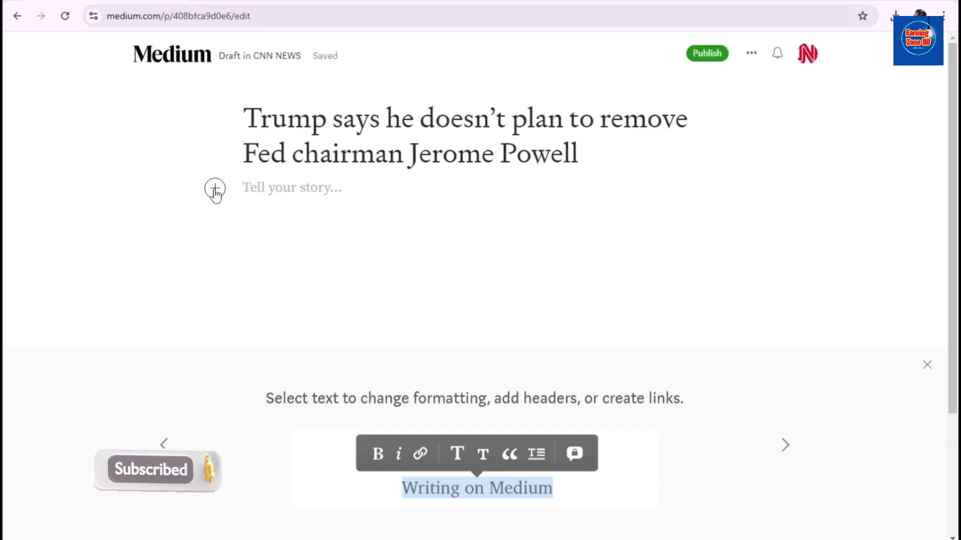
key(ctrl+Tab)
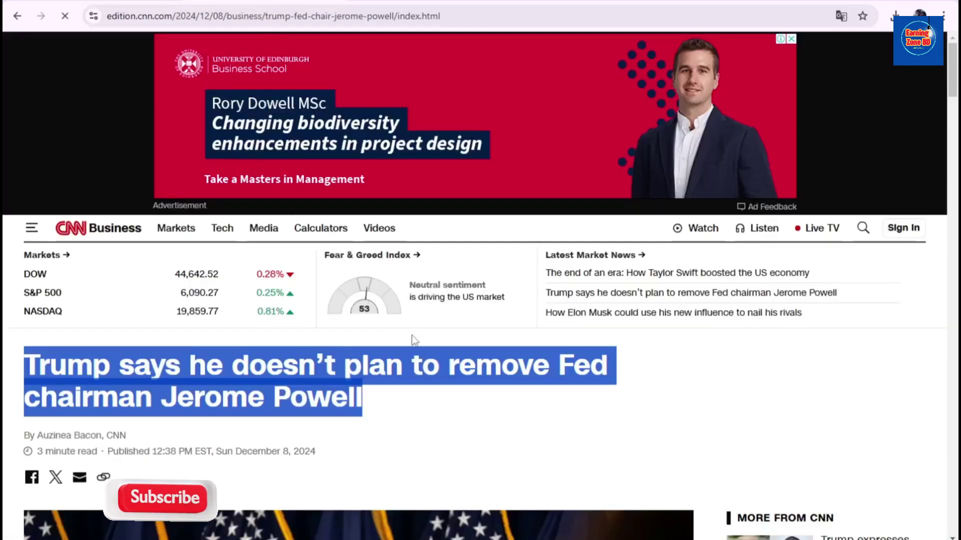
scroll(416, 388, down, 4)
scroll(416, 388, down, 4)
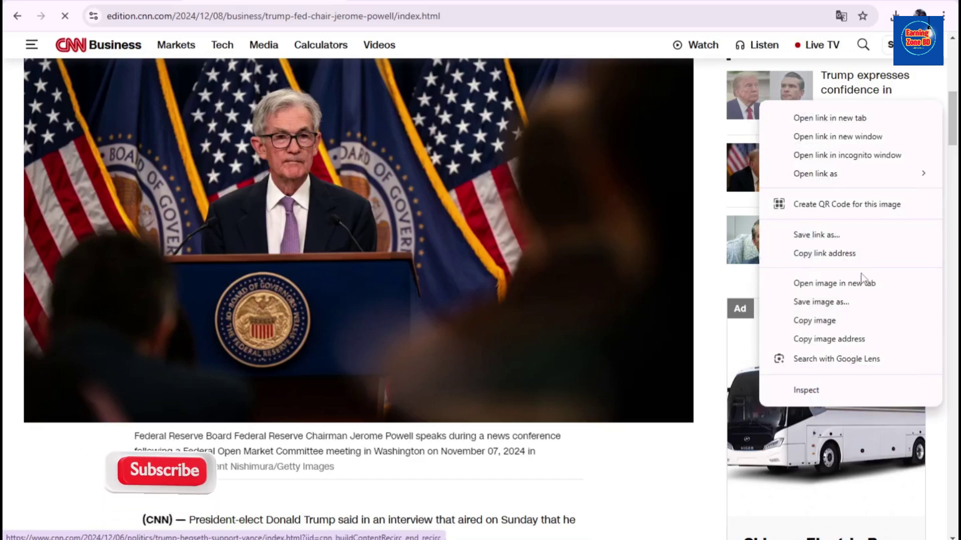
click(834, 309)
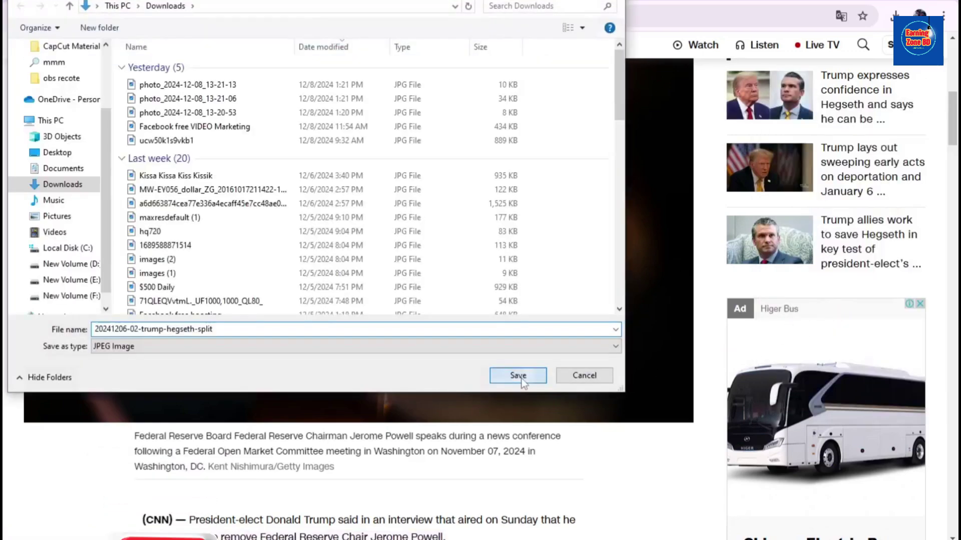
click(517, 375)
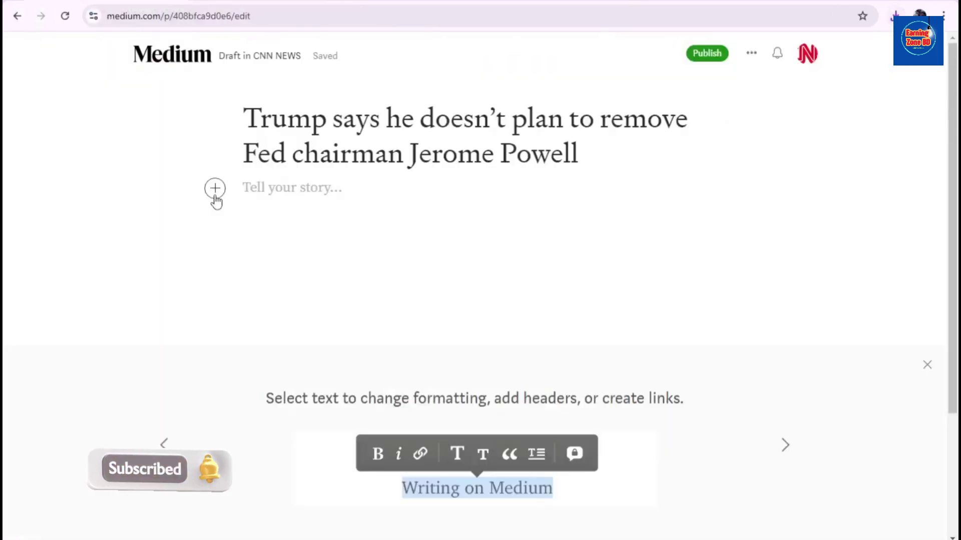
click(215, 195)
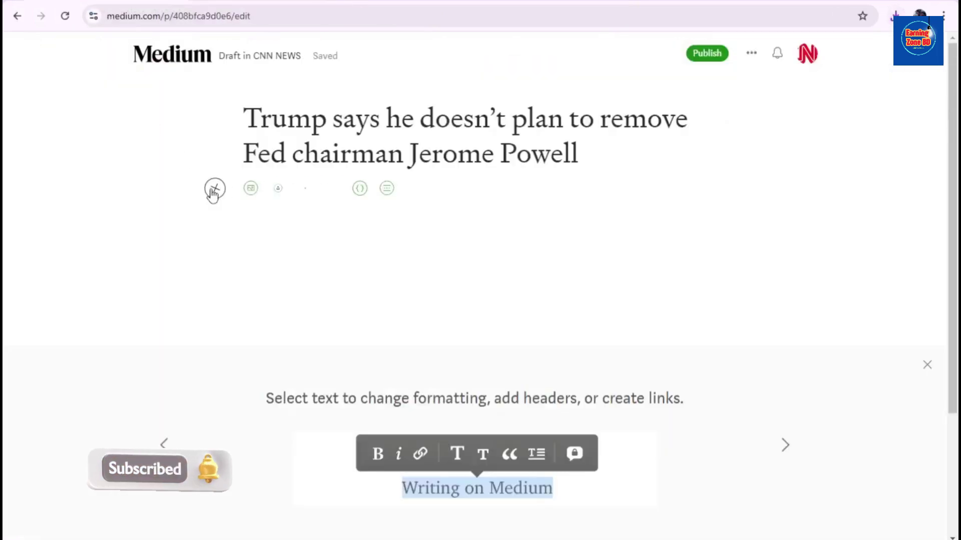
click(250, 188)
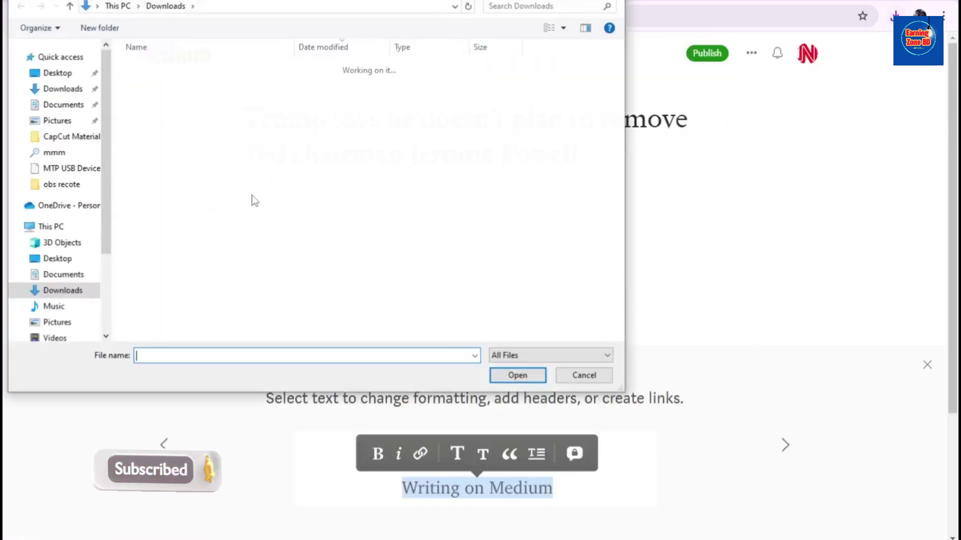
click(157, 86)
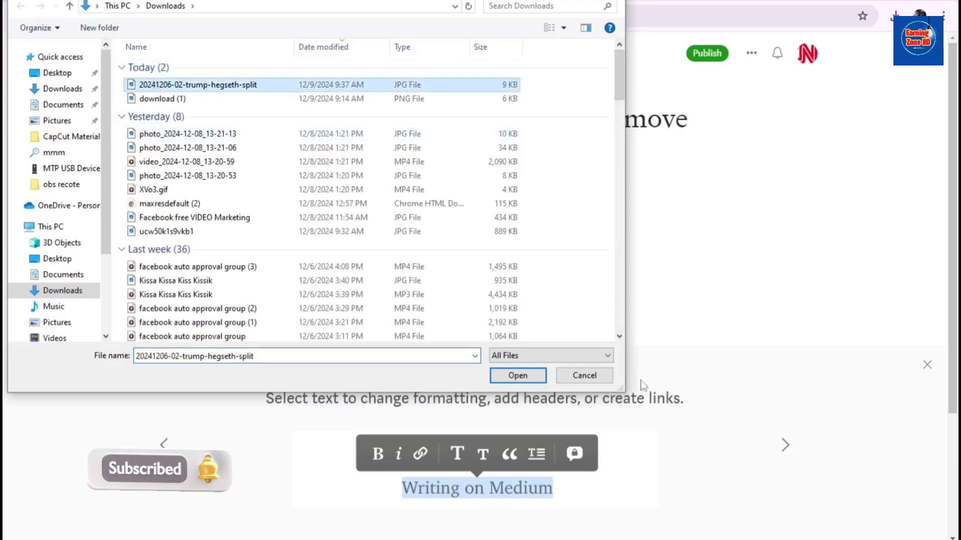
click(533, 376)
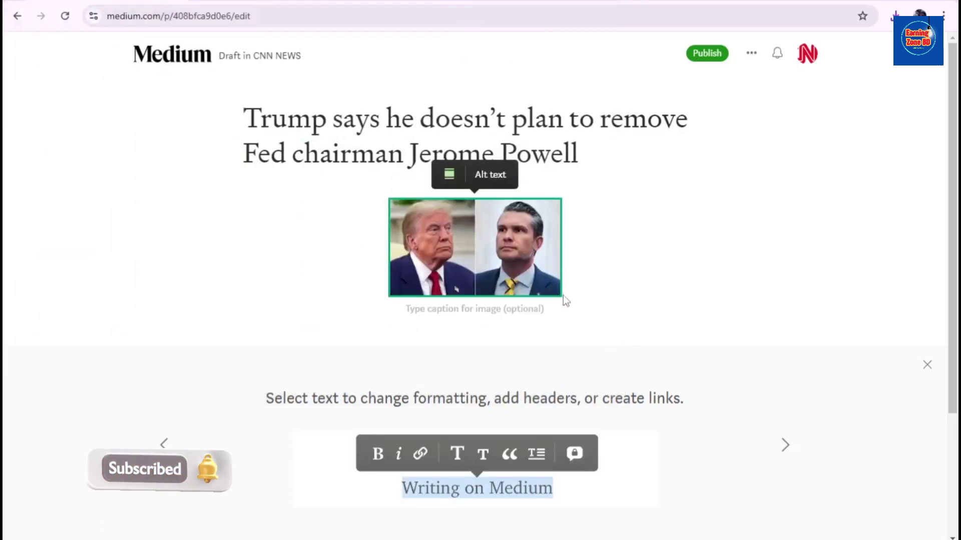
click(410, 315)
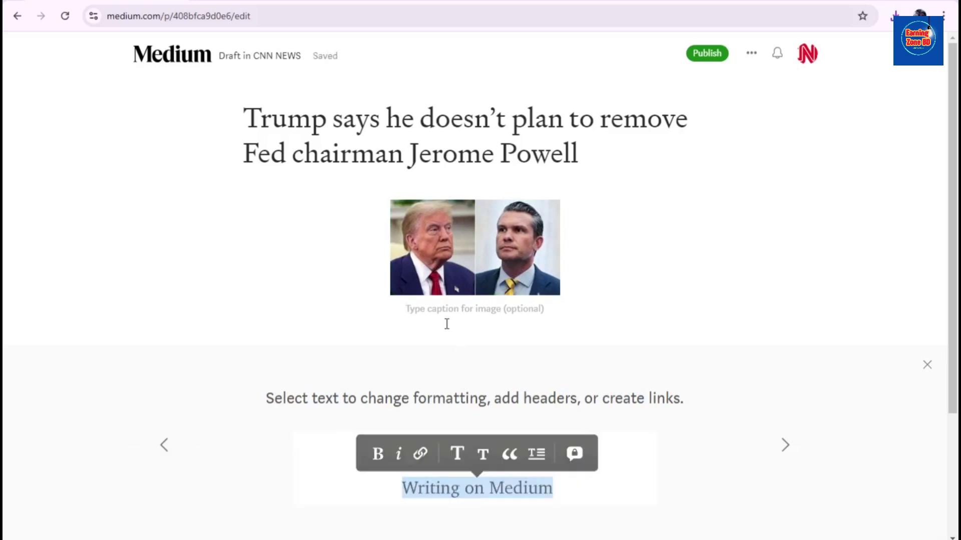
scroll(430, 313, down, 3)
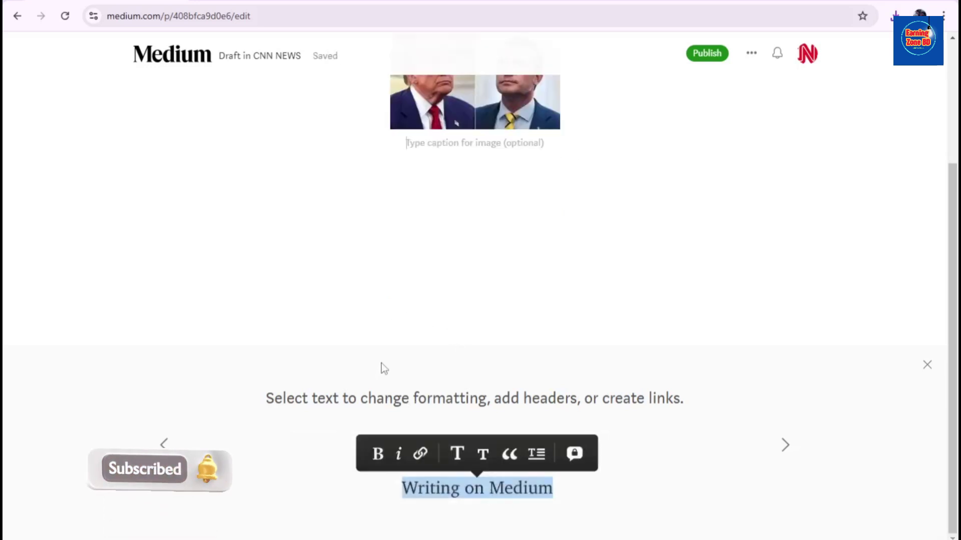
- Copy the photo caption about Jerome Powell's November 07, 2024 news conference from the CNN article into the Medium image caption, omitting the photo credit
scroll(382, 367, up, 3)
click(229, 5)
scroll(294, 499, down, 3)
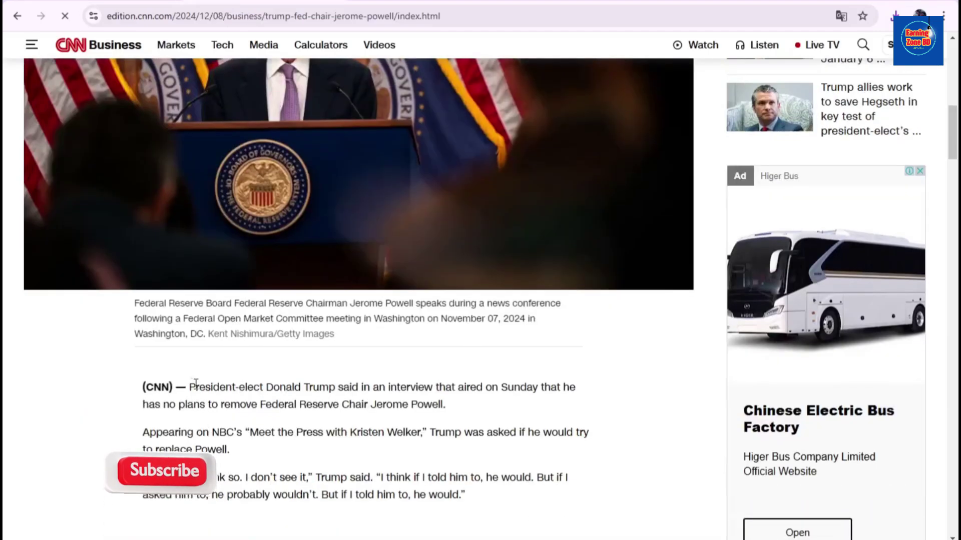
drag(139, 303, 203, 335)
key(ctrl+c)
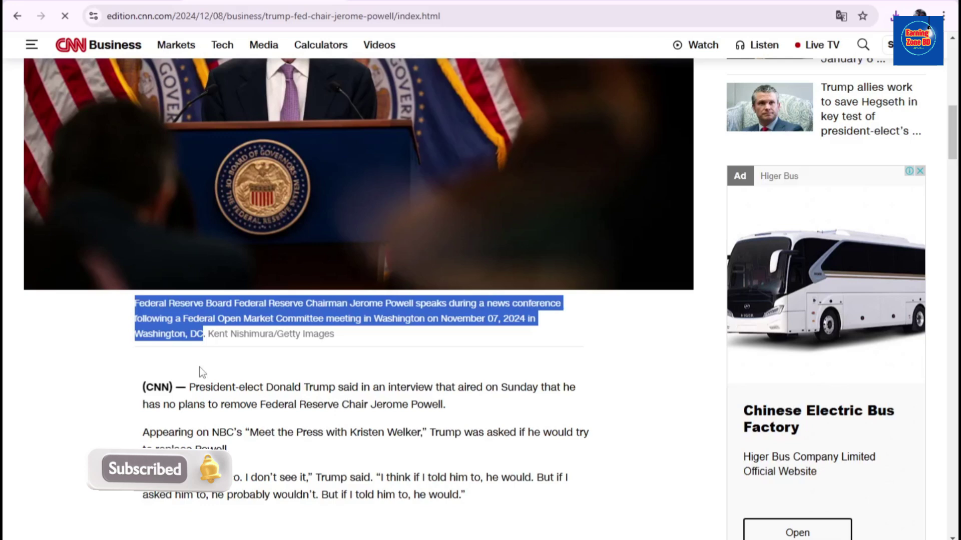
click(223, 5)
key(ctrl+v)
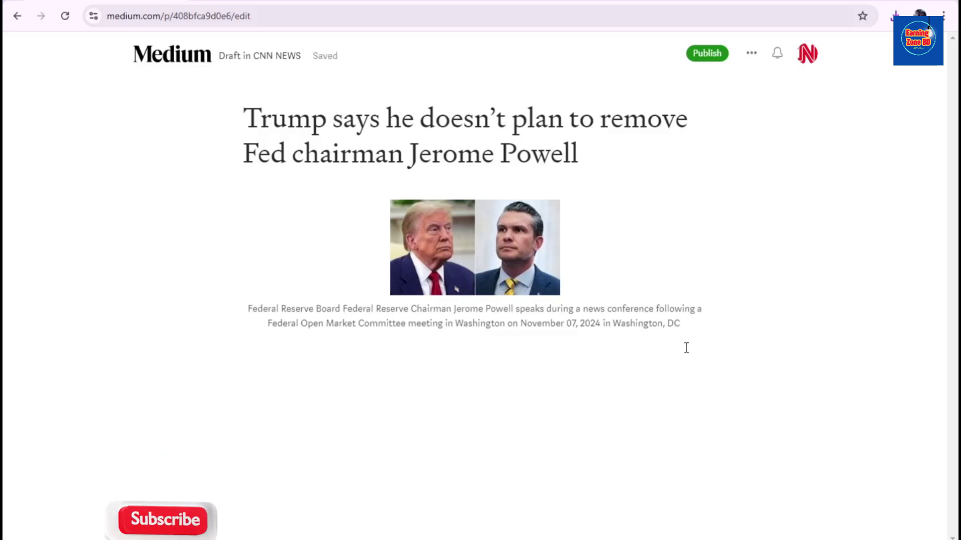
- Append "See More" to the end of the image caption and make those two words bold
text(See More)
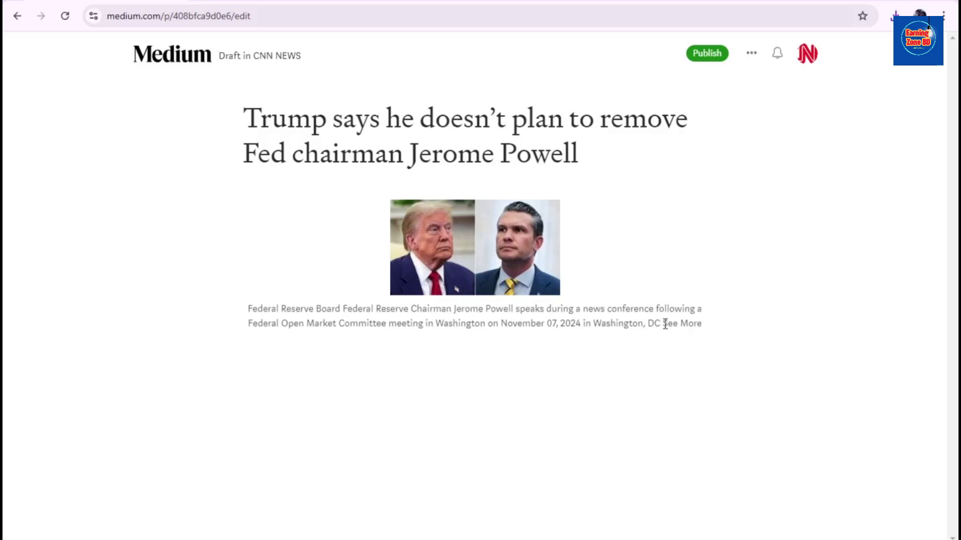
drag(665, 325, 705, 326)
click(649, 300)
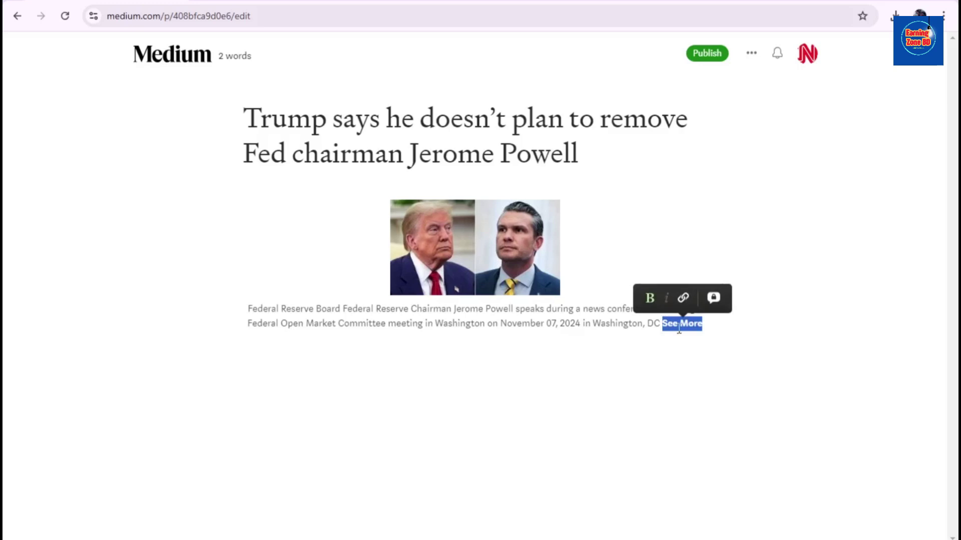
- Switch to Adsterra's direct links page, copy the link of DirectLink_7, and return to the browser window with the Medium draft
click(683, 298)
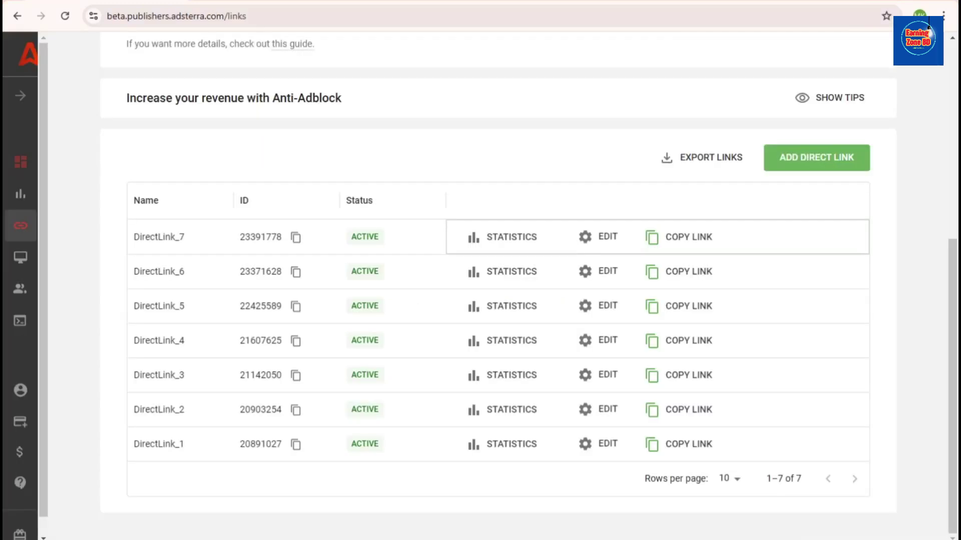
click(650, 245)
mouse_move(666, 538)
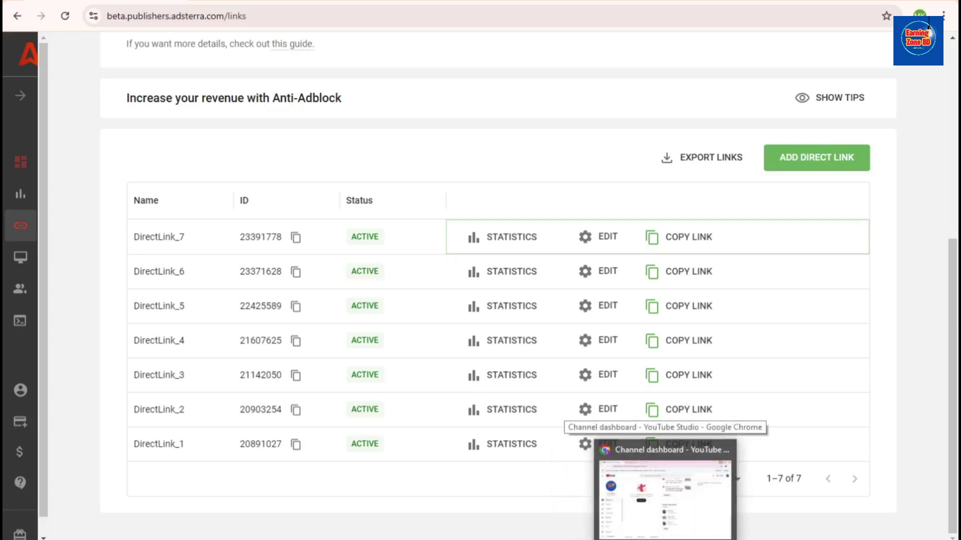
mouse_move(633, 539)
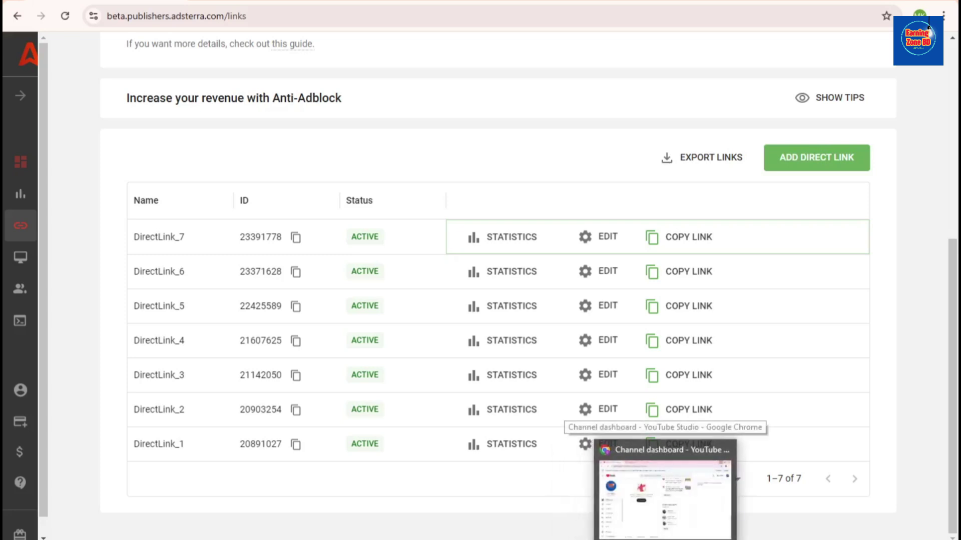
mouse_move(600, 539)
click(601, 498)
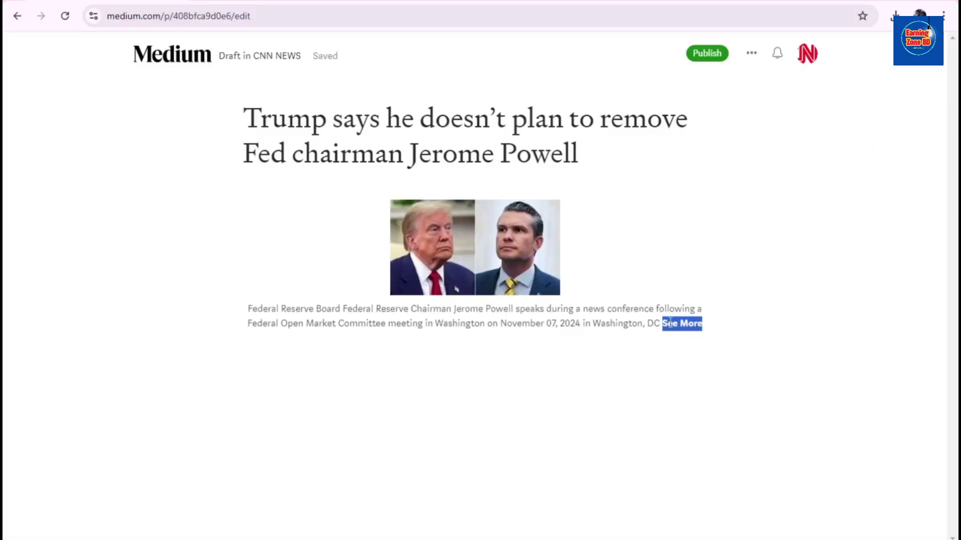
- Hyperlink the bold "See More" text in the image caption to the copied Adsterra direct link
click(670, 323)
drag(702, 324, 659, 324)
click(682, 299)
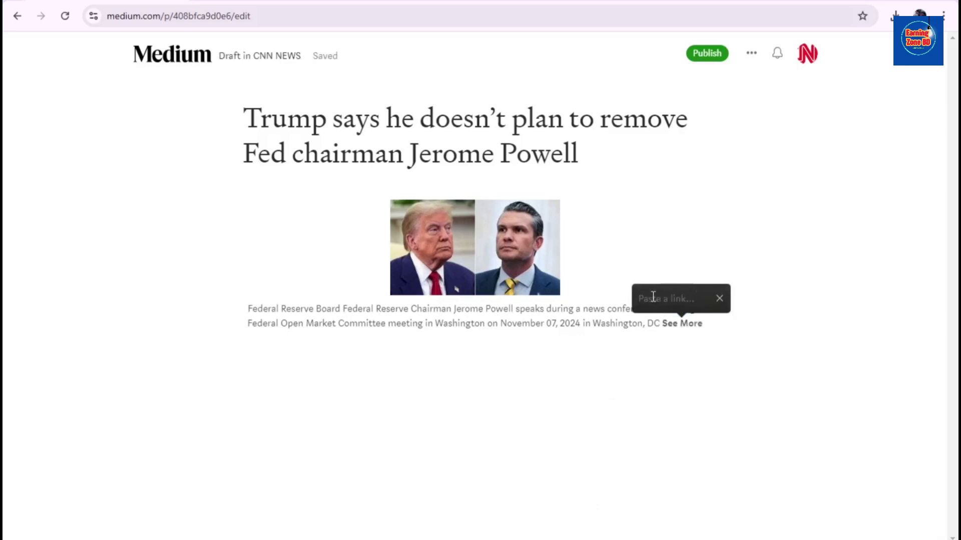
key(ctrl+v)
key(Return)
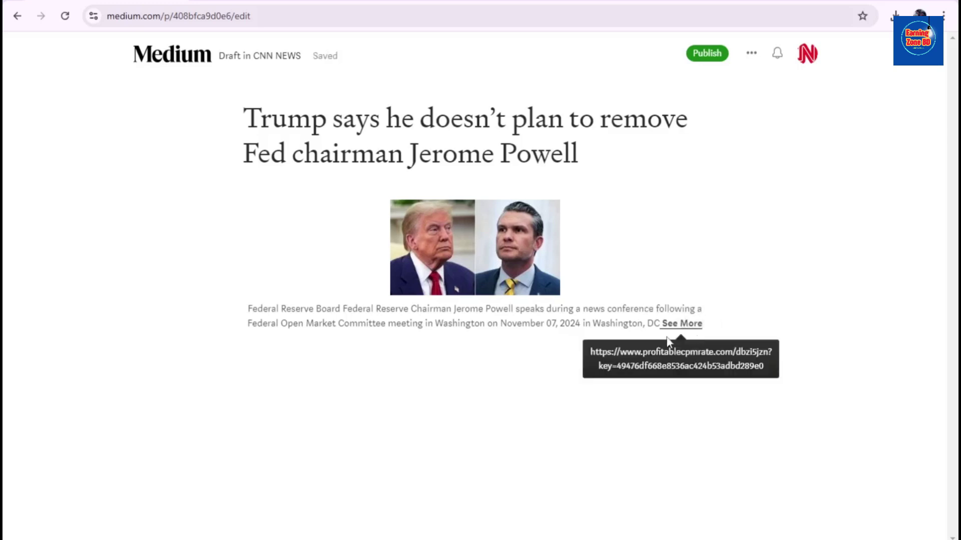
- Place the text cursor in the empty paragraph below the image caption
click(405, 363)
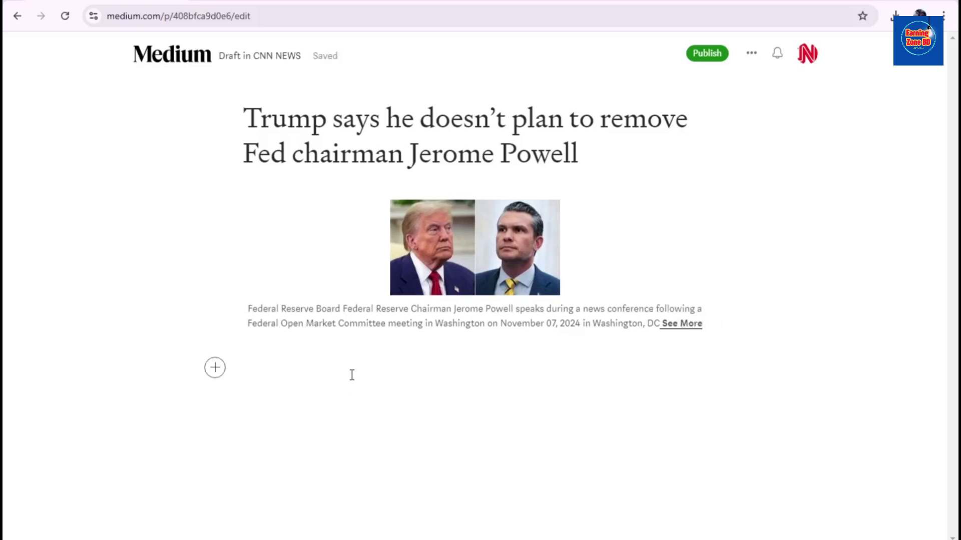
click(214, 368)
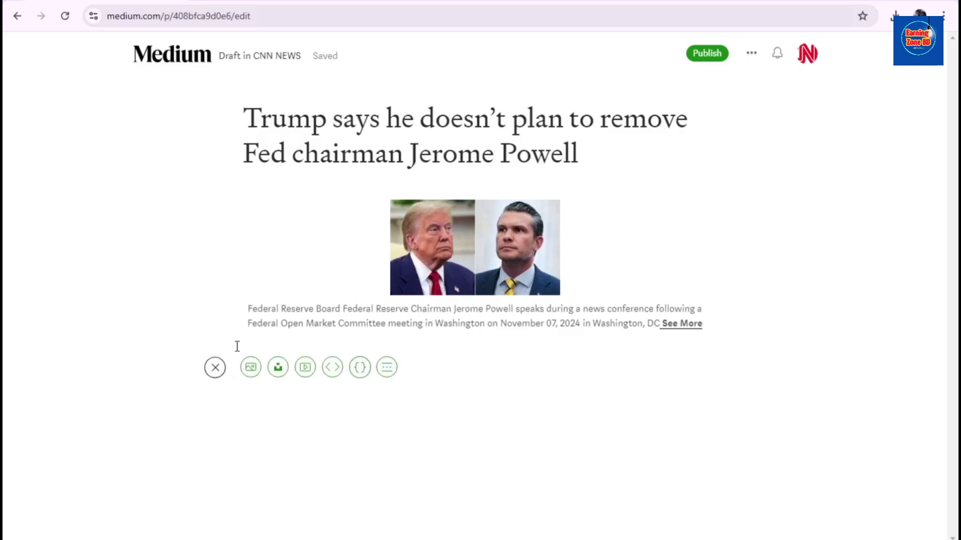
click(247, 359)
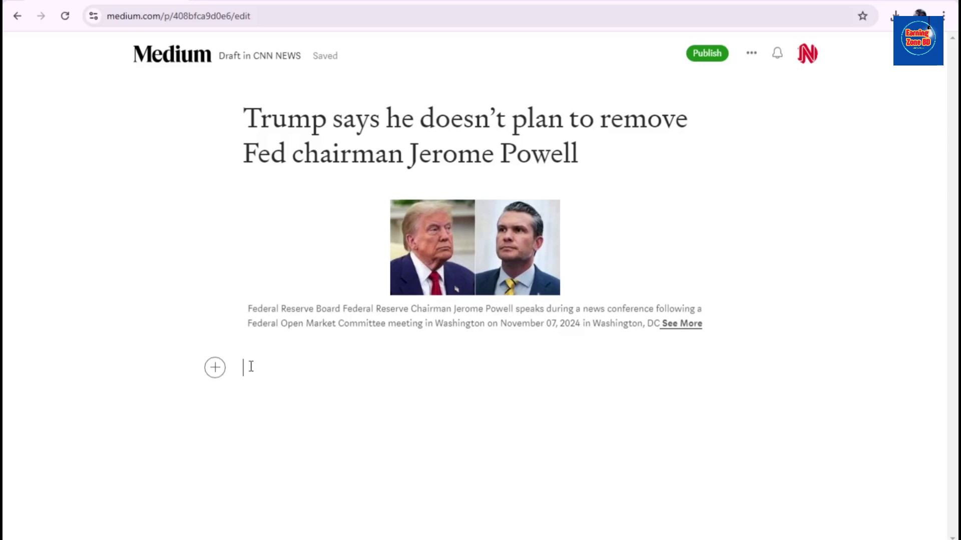
- Look through the rest of the CNN article on Trump and Powell for text to reuse in the story
key(ctrl+Tab)
scroll(559, 450, down, 7)
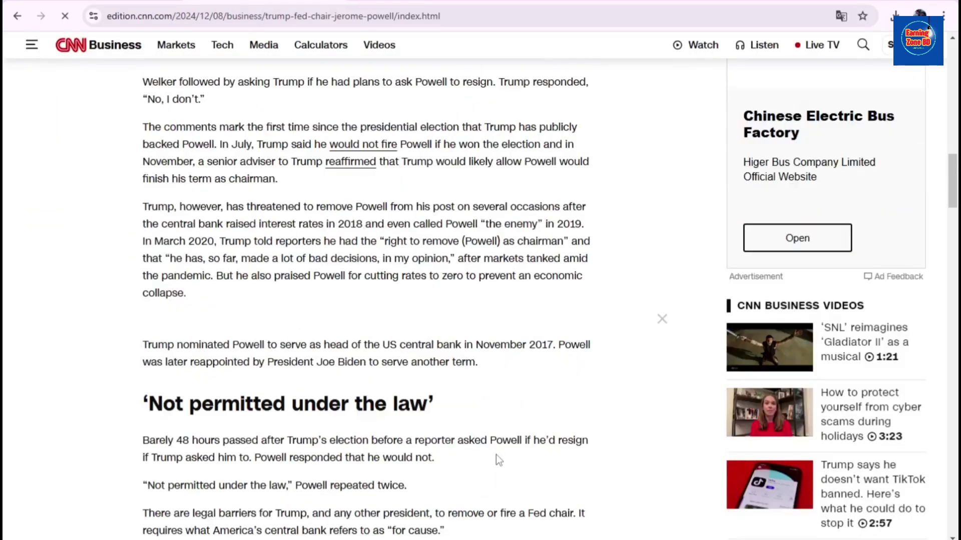
scroll(496, 455, down, 6)
scroll(481, 460, up, 3)
scroll(472, 466, down, 10)
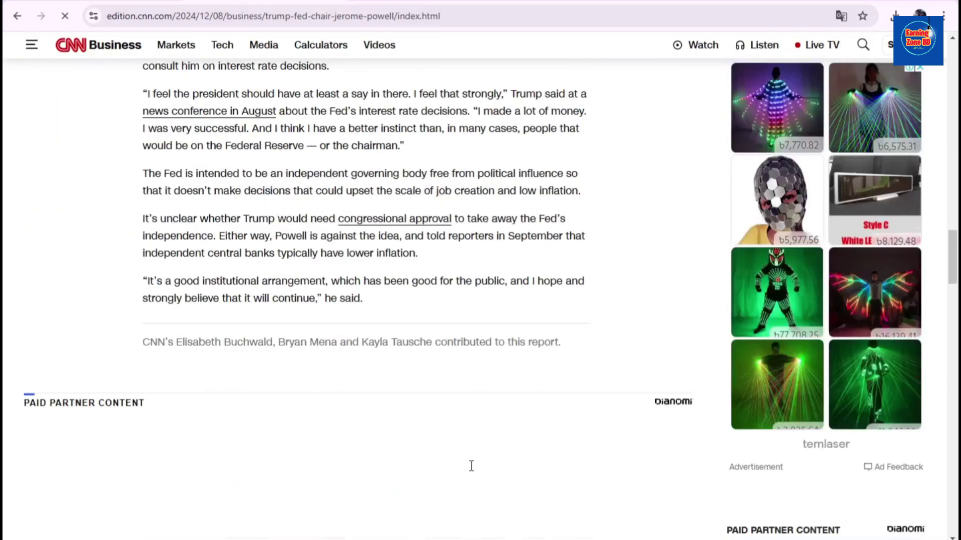
scroll(471, 466, up, 1)
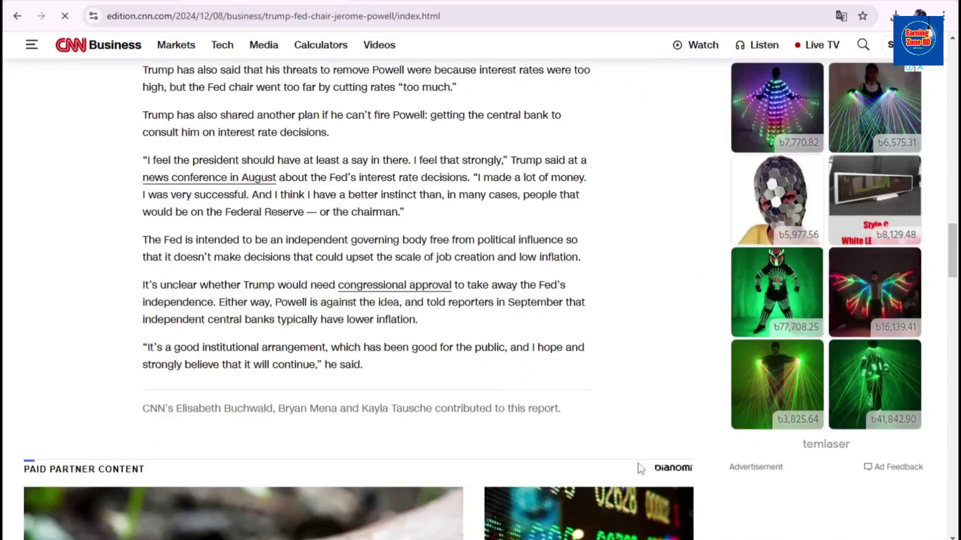
scroll(636, 464, up, 2)
- Copy the Syrian rebels headline with its "Obtained by CNN" credit from CNN's homepage into the Medium story's body
key(alt+Left)
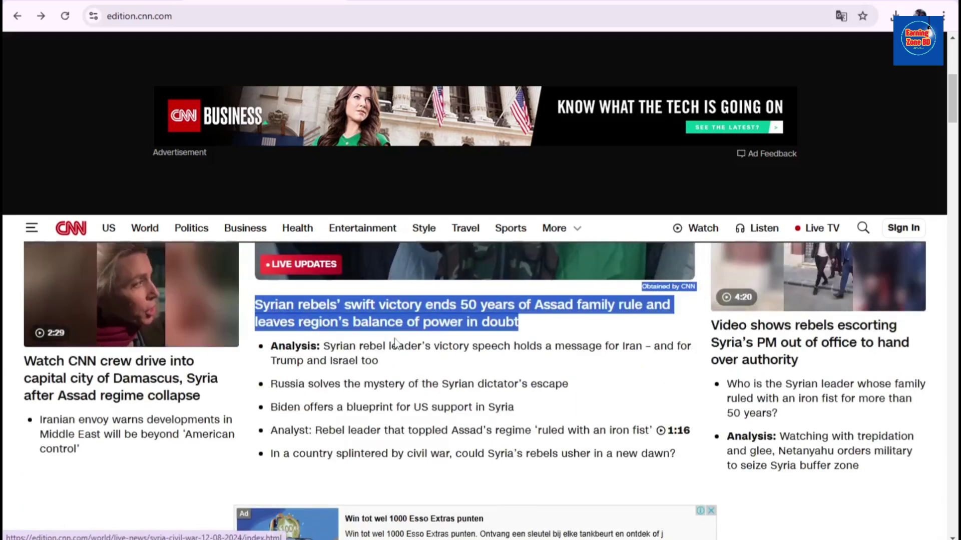
scroll(620, 356, up, 1)
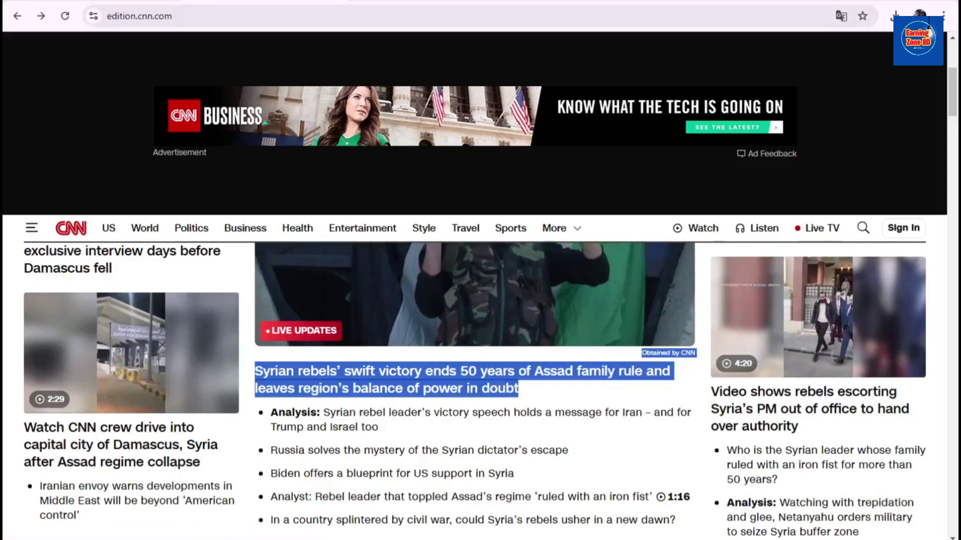
key(ctrl+Tab)
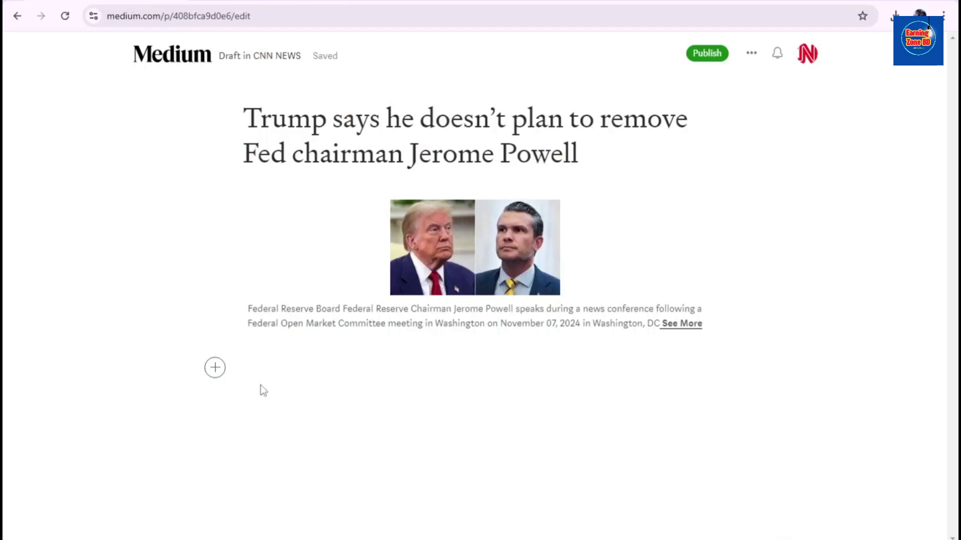
key(ctrl+v)
- Format the whole Syrian rebels paragraph as bold and italic
drag(556, 391, 244, 345)
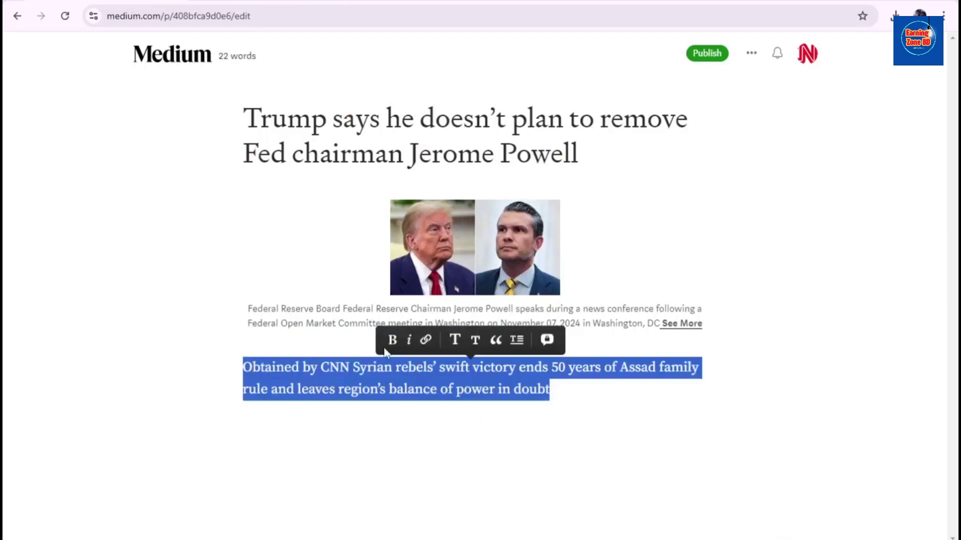
click(396, 340)
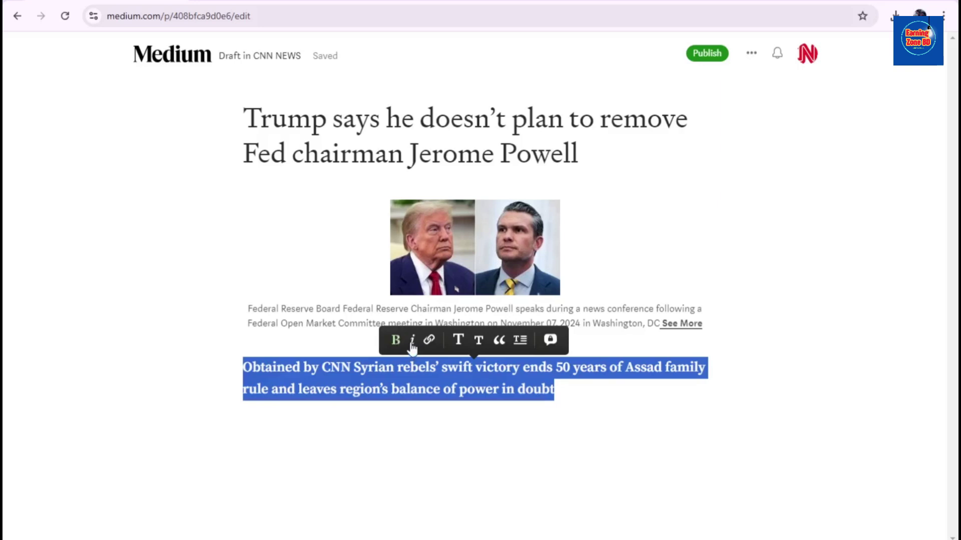
click(412, 343)
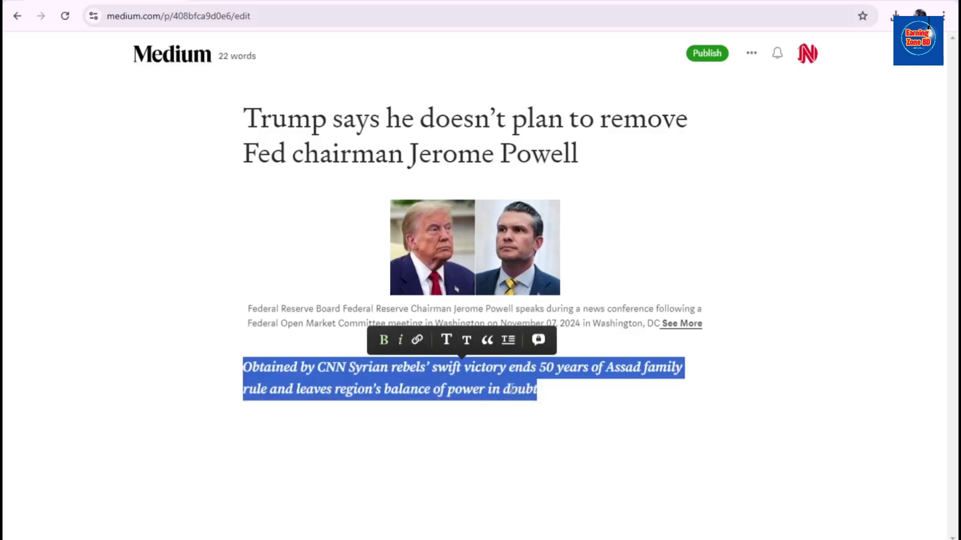
click(417, 340)
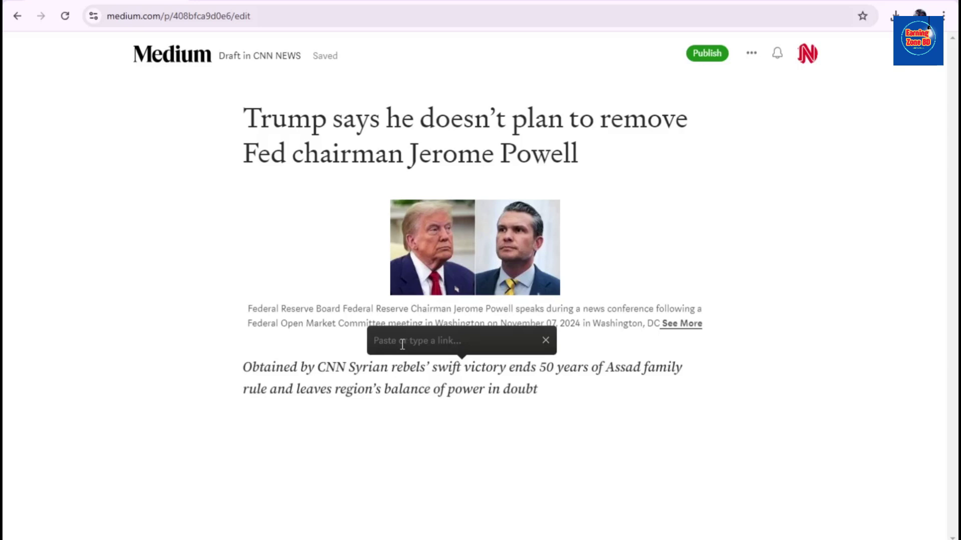
mouse_move(685, 328)
key(ctrl+Tab)
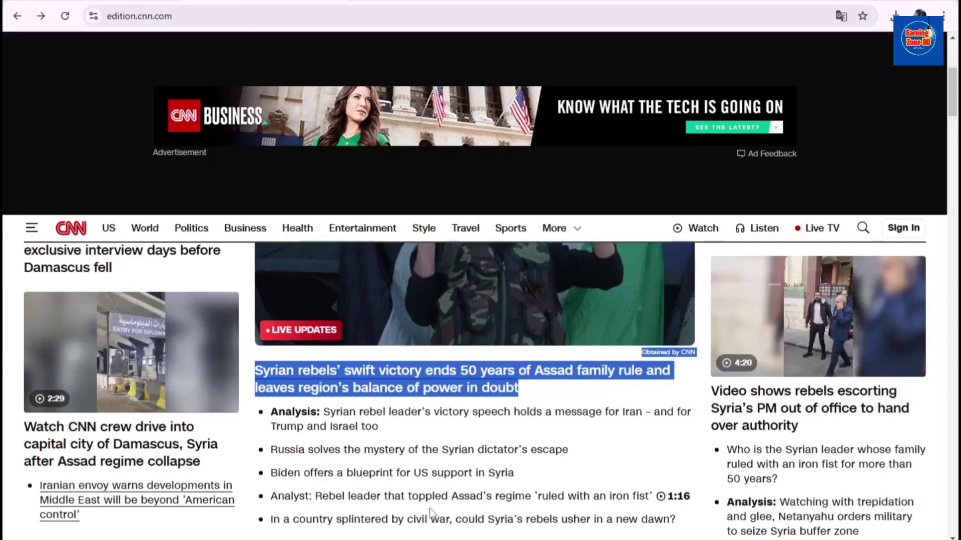
scroll(431, 513, down, 5)
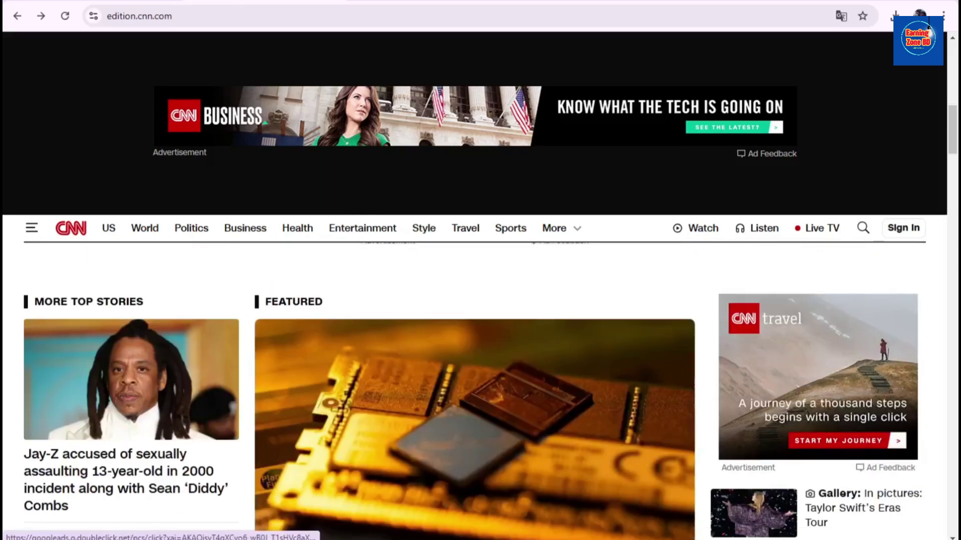
key(ctrl+shift+Tab)
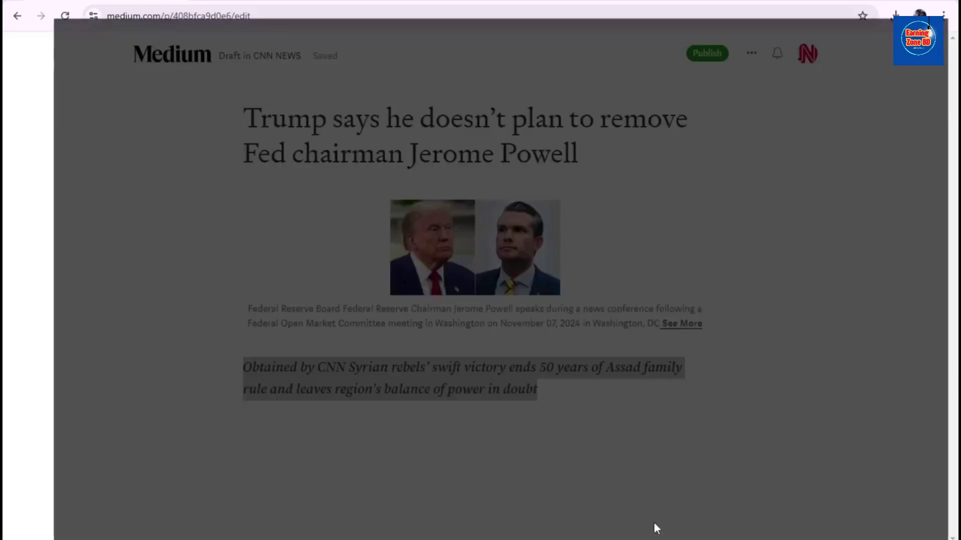
- Switch to the YouTube Studio browser window, open the blog in its neighbouring tab, and copy the blog's web address
click(654, 526)
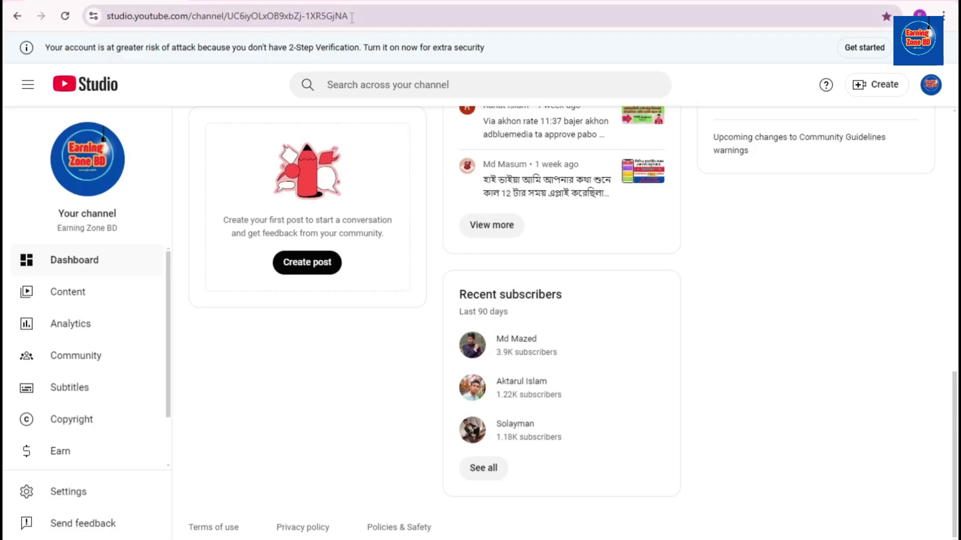
click(257, 2)
drag(244, 19, 111, 21)
key(ctrl+c)
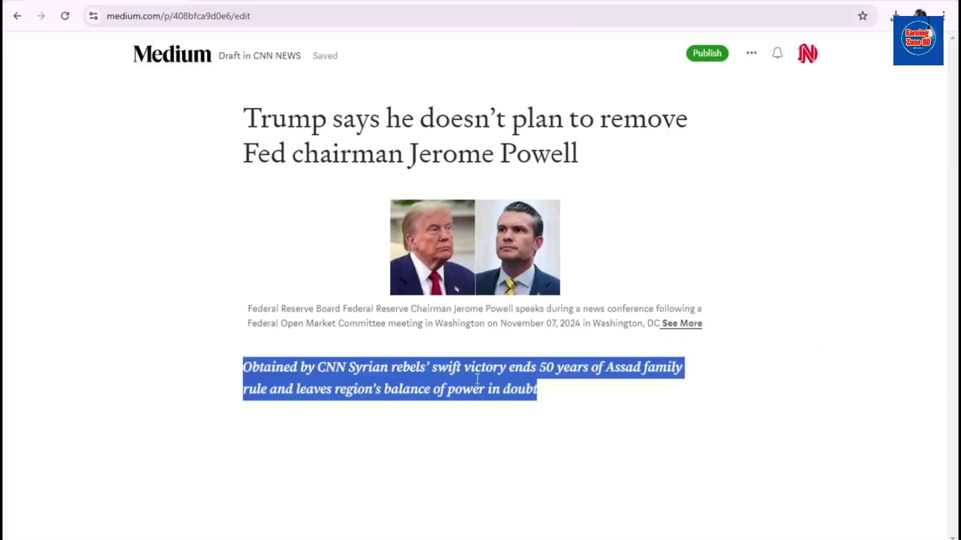
click(448, 395)
drag(537, 389, 245, 350)
click(416, 341)
key(ctrl+v)
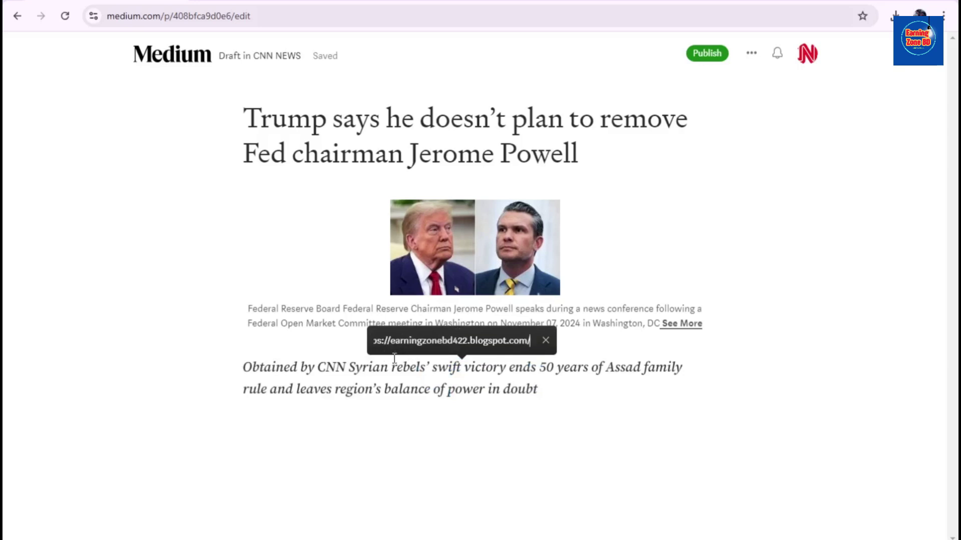
key(Return)
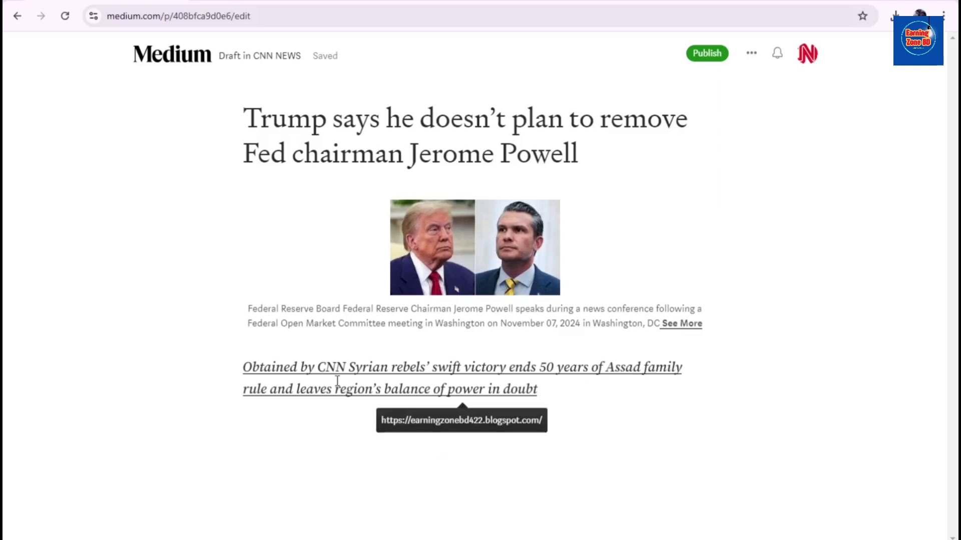
mouse_move(409, 392)
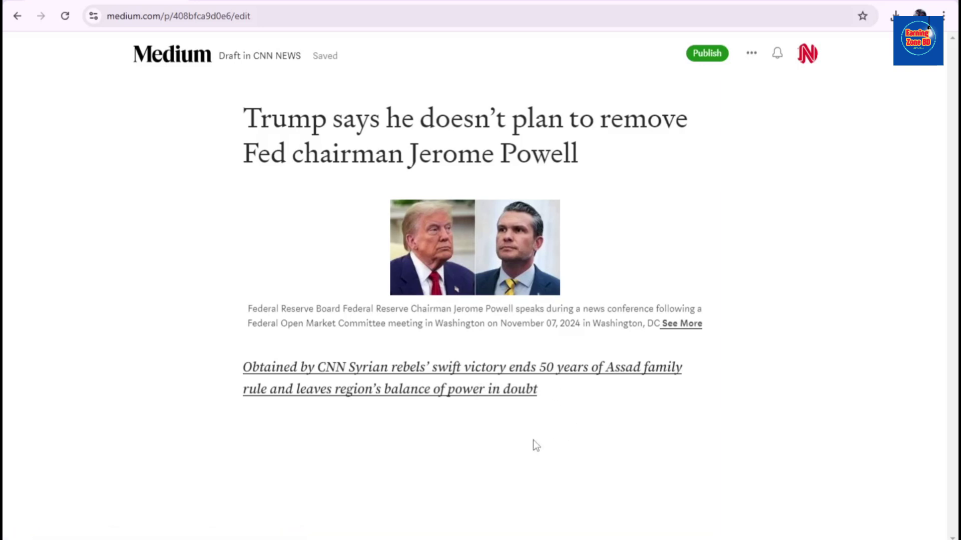
- Open the publishing settings for the story and add the topic News
click(708, 55)
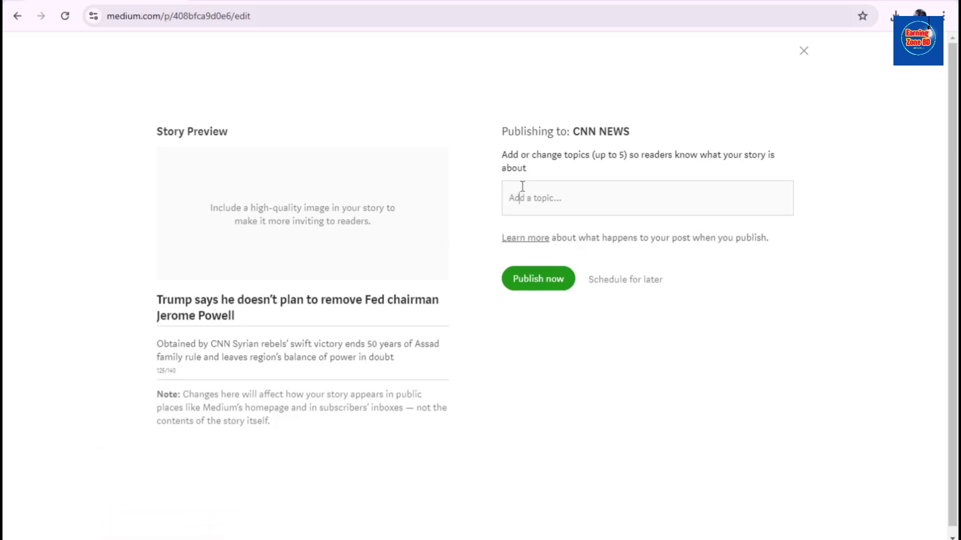
text(news)
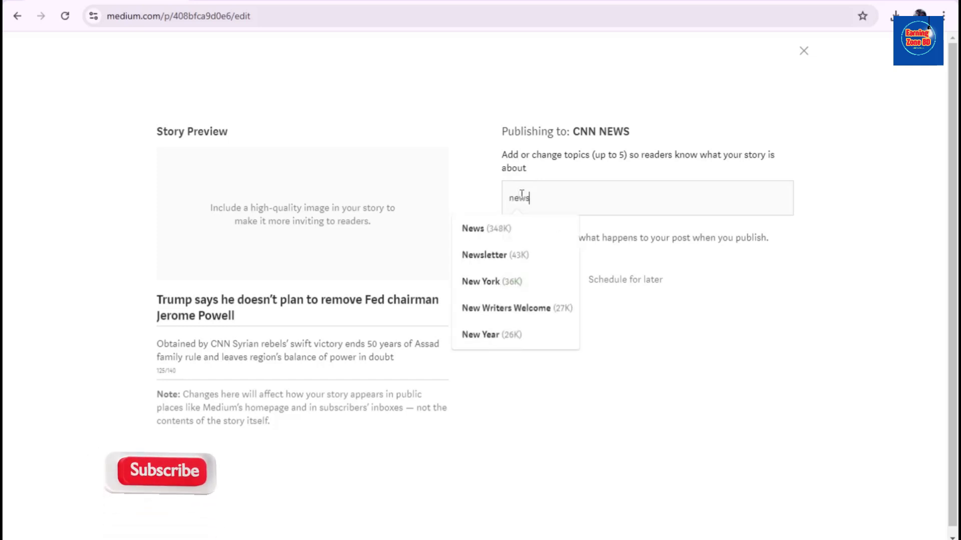
click(500, 240)
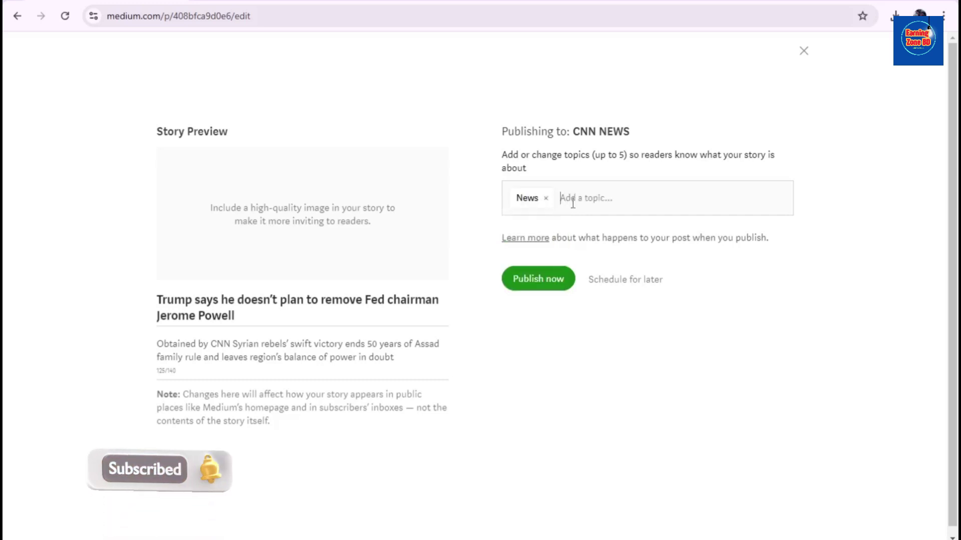
- Add the topics New York and Newsletter to the story and publish it immediately
text(ne)
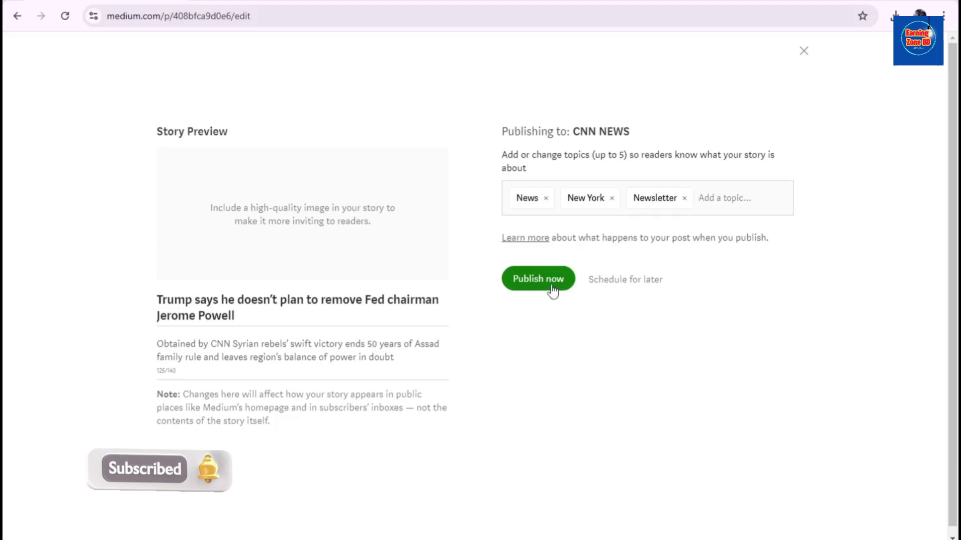
click(552, 289)
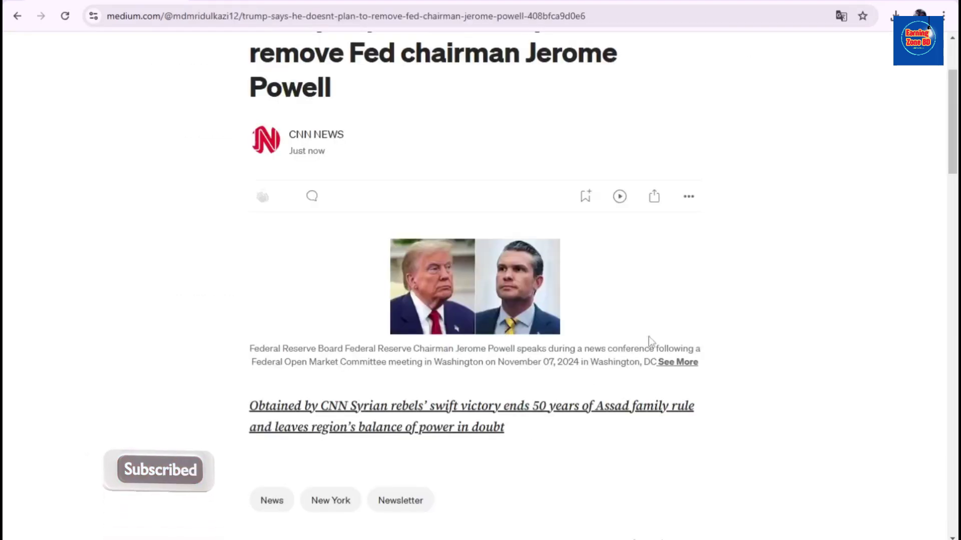
- Review the published story from its headline, image caption and linked paragraph down to the topics, author profile and responses section
scroll(651, 328, up, 1)
scroll(617, 353, down, 3)
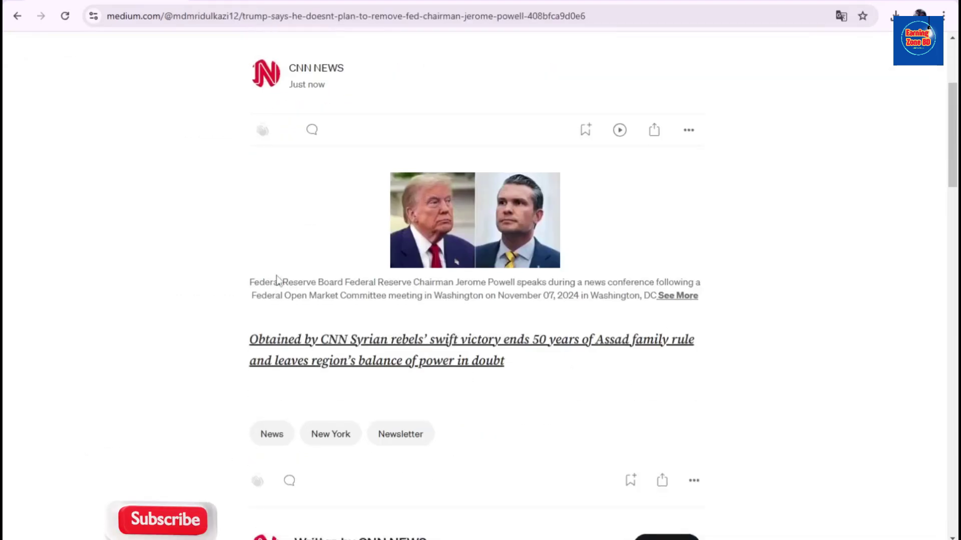
scroll(296, 307, up, 3)
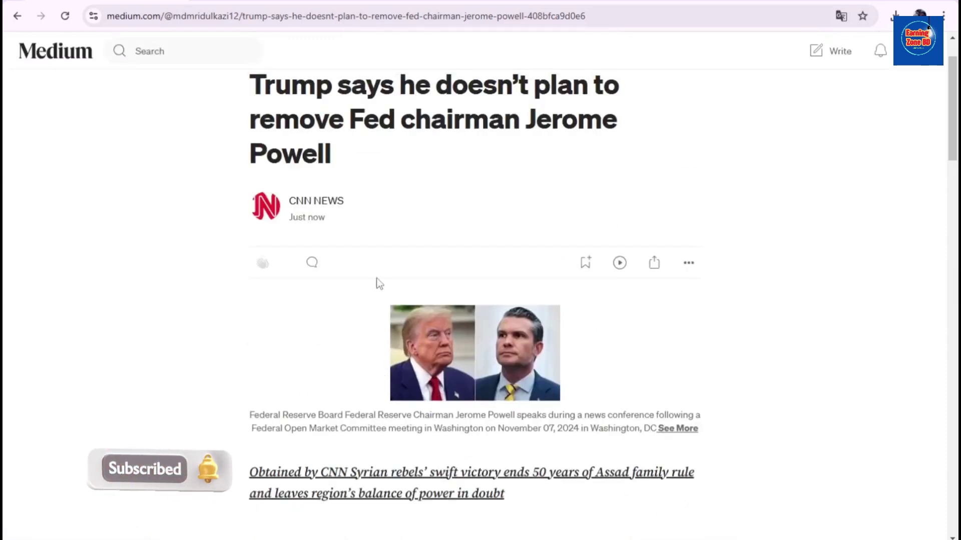
scroll(292, 246, up, 1)
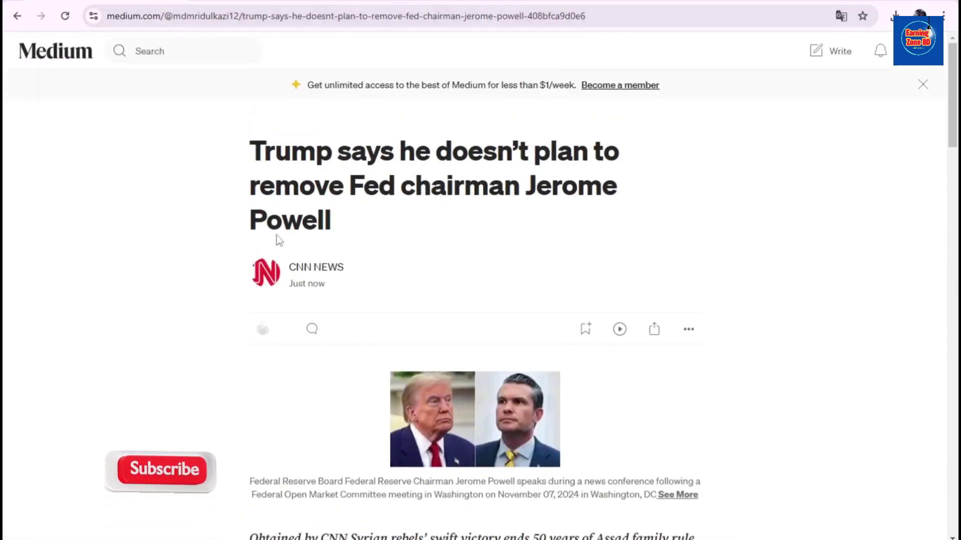
scroll(335, 250, down, 2)
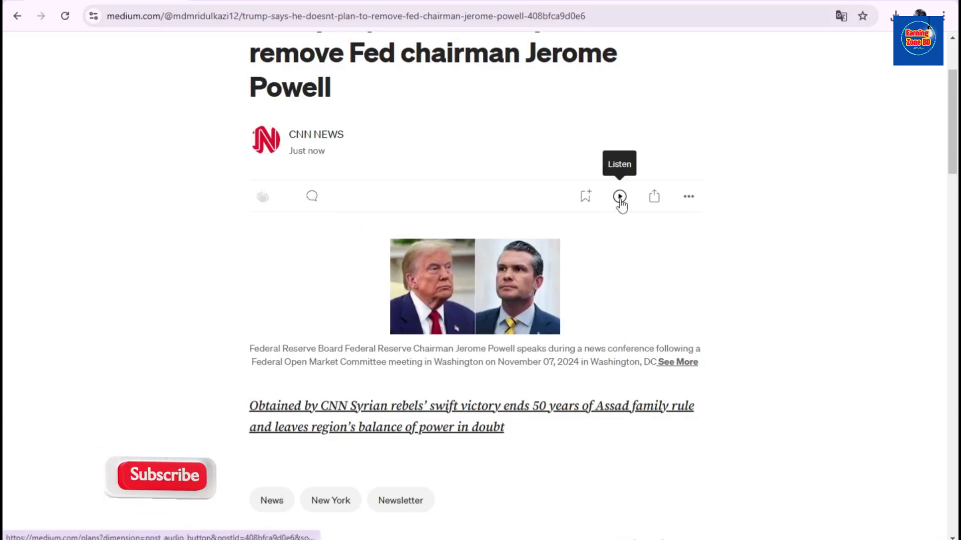
scroll(621, 203, down, 8)
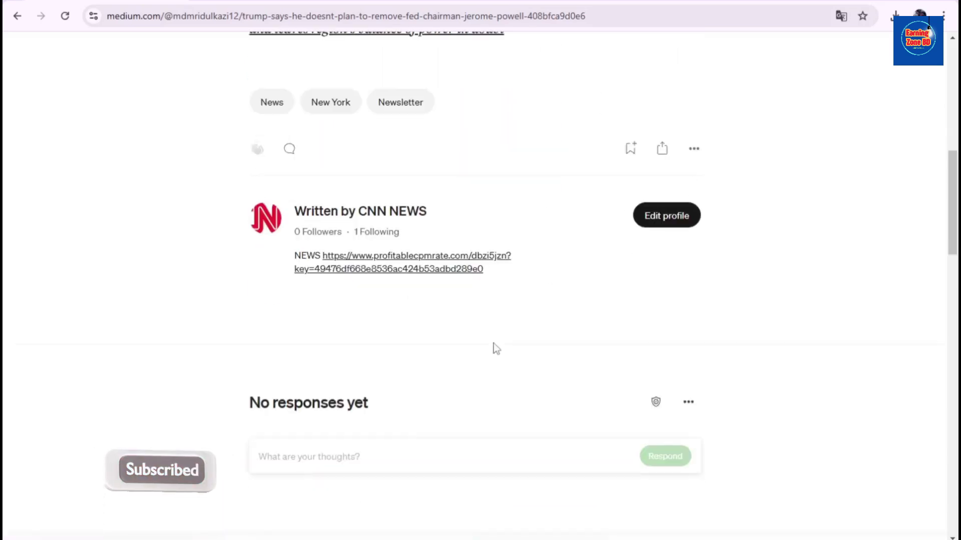
scroll(493, 346, down, 8)
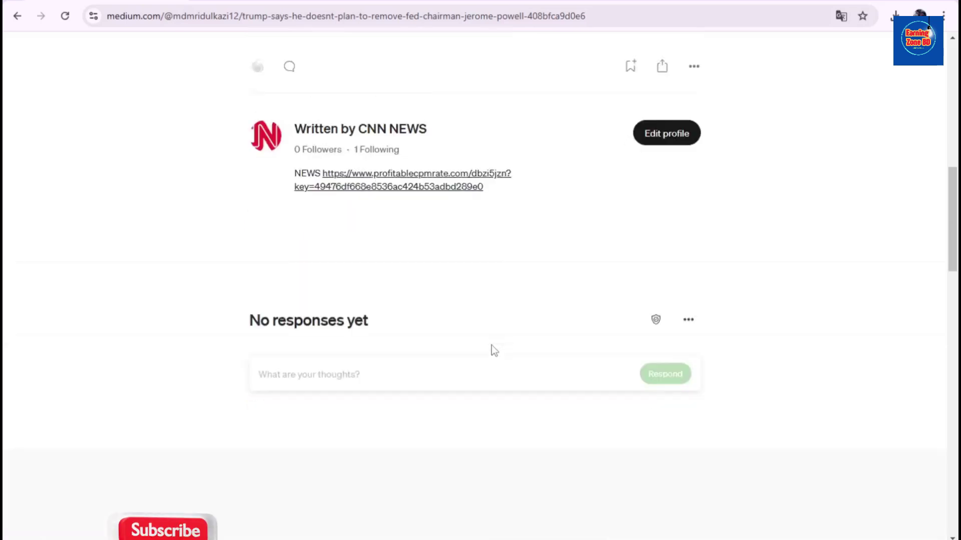
scroll(491, 350, up, 3)
scroll(493, 354, up, 15)
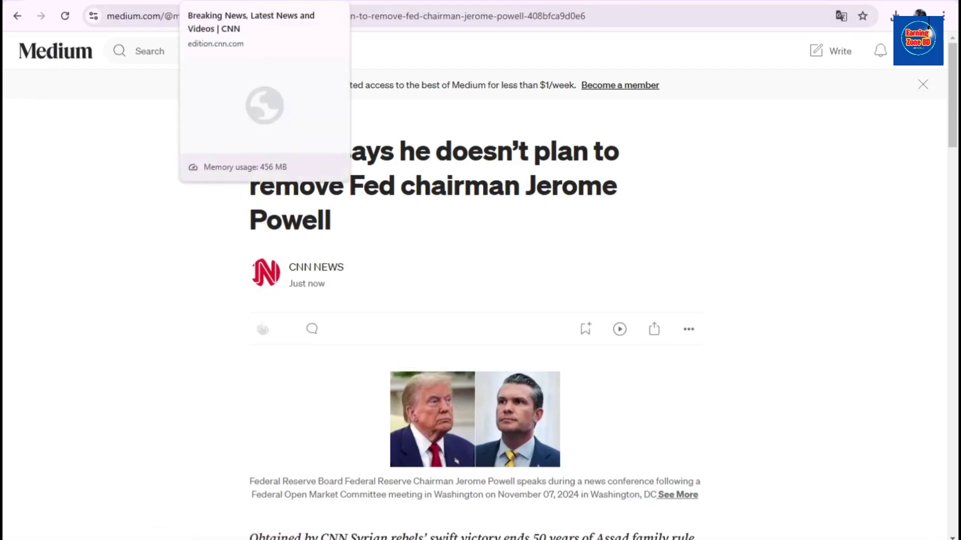
- Switch to the open CNN homepage and look over its top and featured stories
click(225, 3)
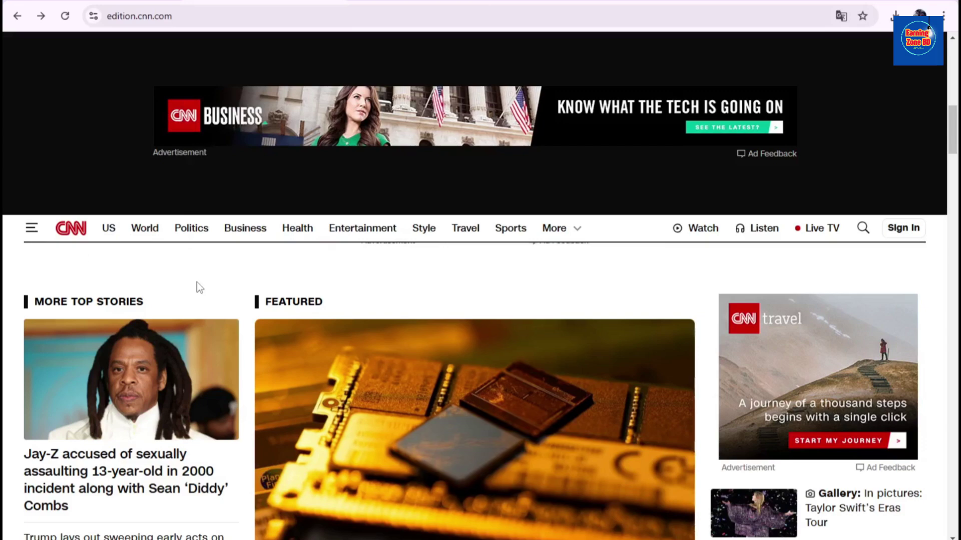
scroll(680, 351, down, 3)
scroll(675, 364, up, 3)
scroll(675, 365, up, 4)
scroll(369, 86, down, 4)
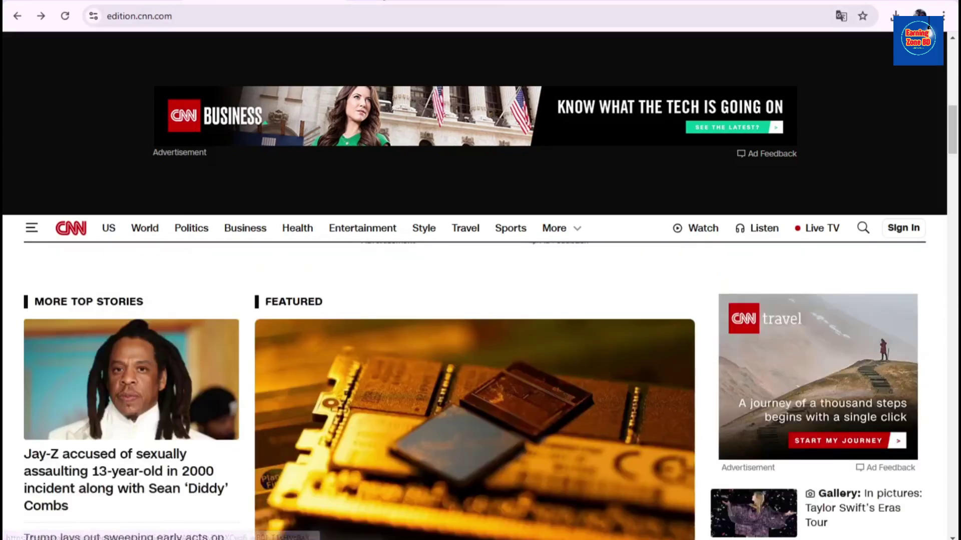
- Return to the published Medium story, check its linked Syrian rebels paragraph, and go to the Medium home page
click(283, 1)
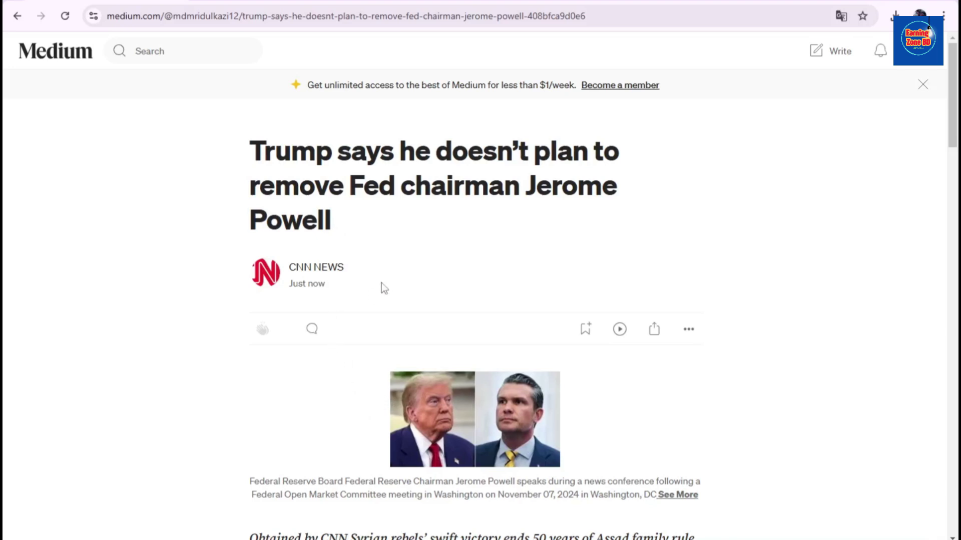
scroll(390, 283, down, 4)
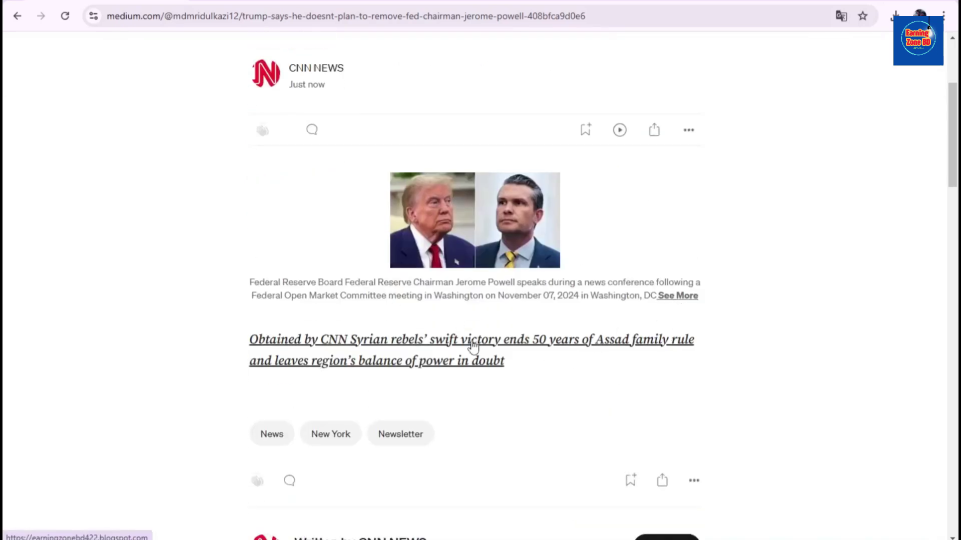
scroll(473, 345, up, 1)
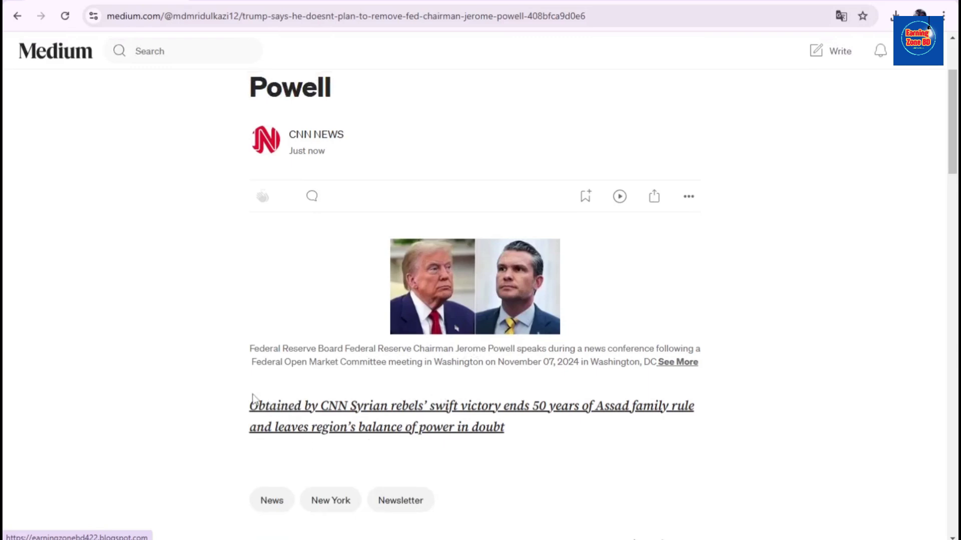
scroll(317, 352, up, 3)
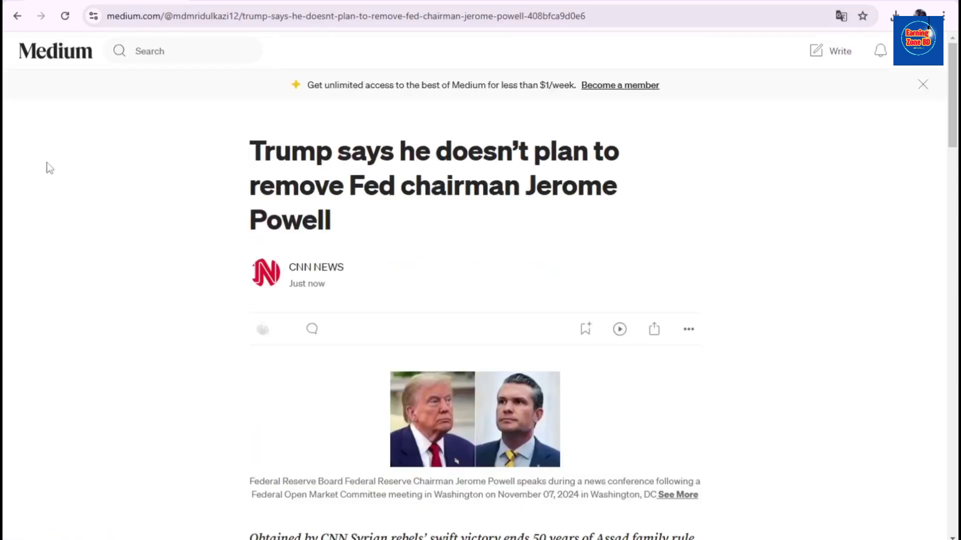
scroll(221, 255, down, 1)
scroll(257, 296, up, 1)
click(85, 50)
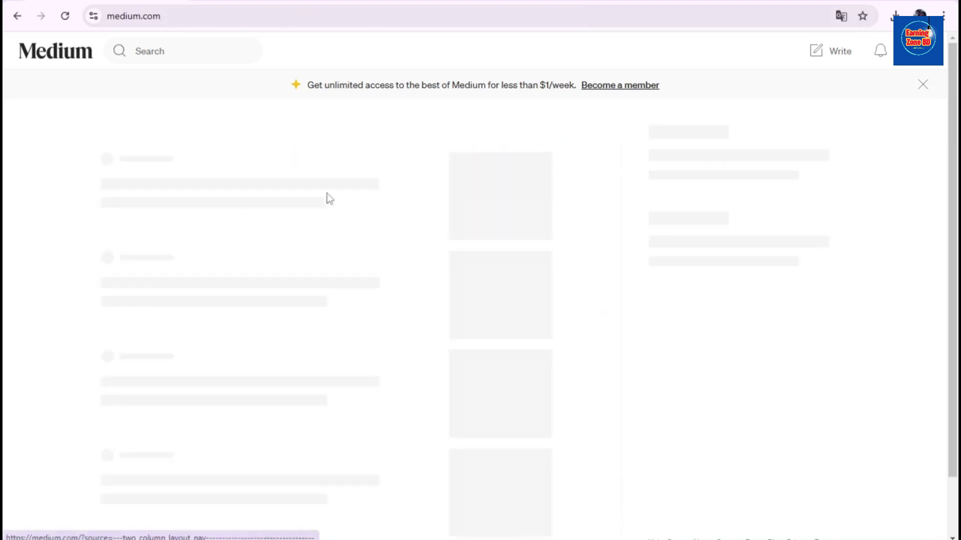